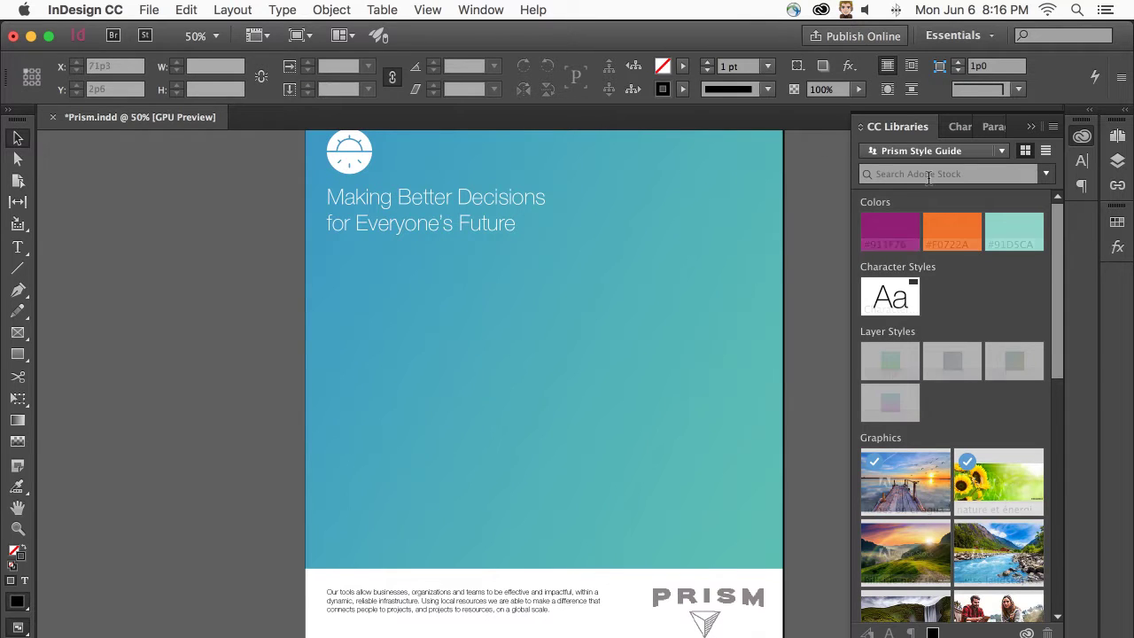
- Set the CC Libraries search to look within the current library
left_click_drag(1052, 299, 1070, 243)
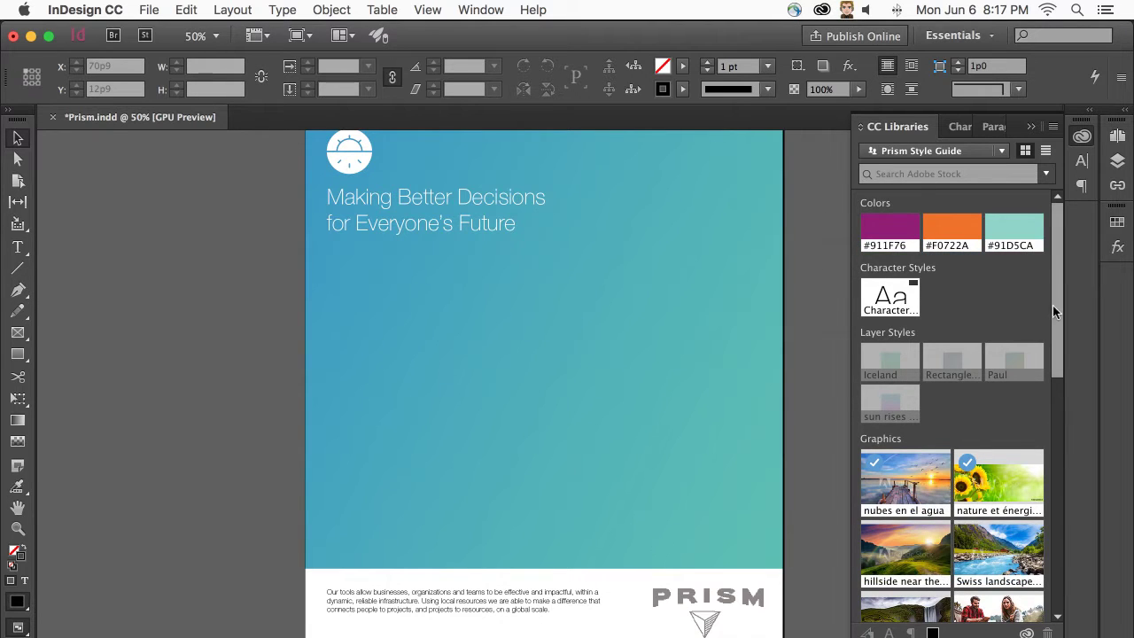
left_click_drag(1052, 305, 1045, 182)
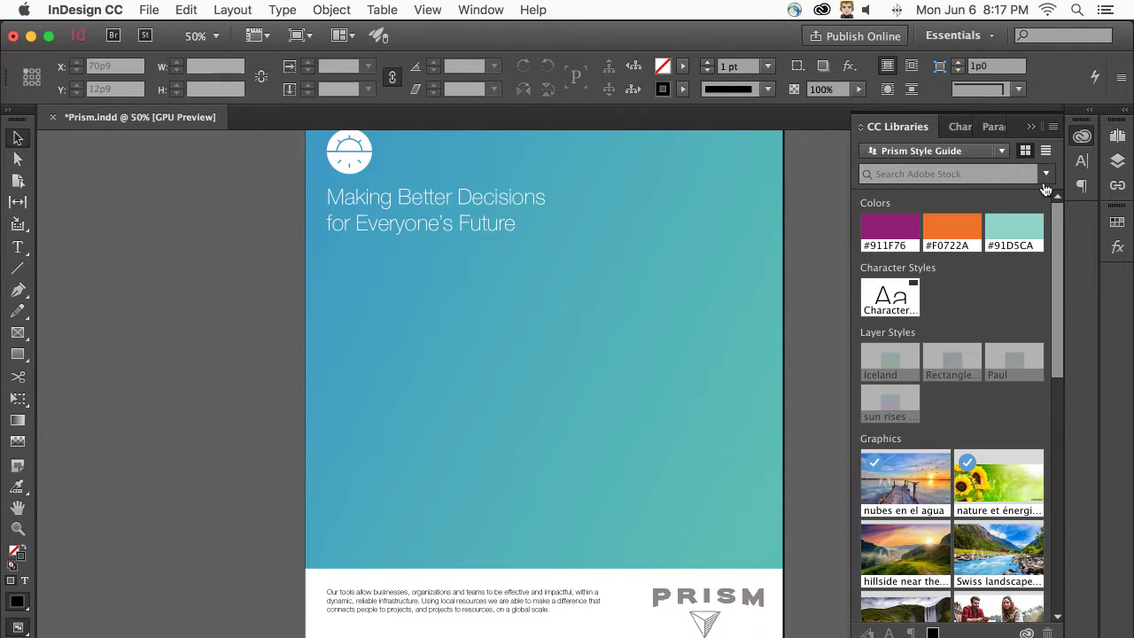
left_click(1046, 175)
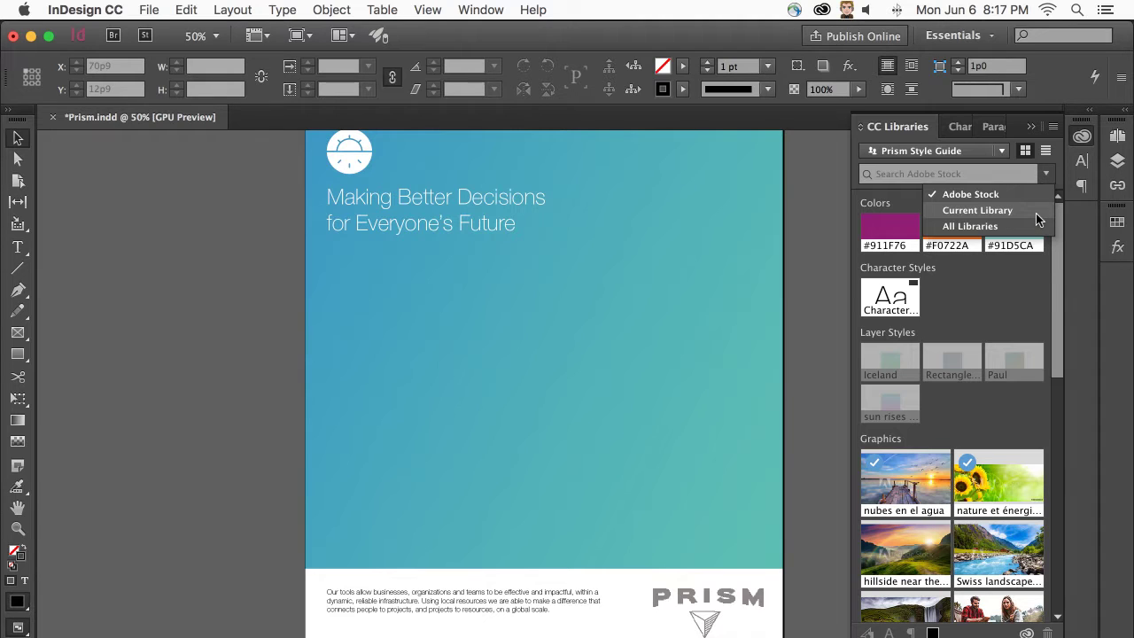
left_click(1036, 213)
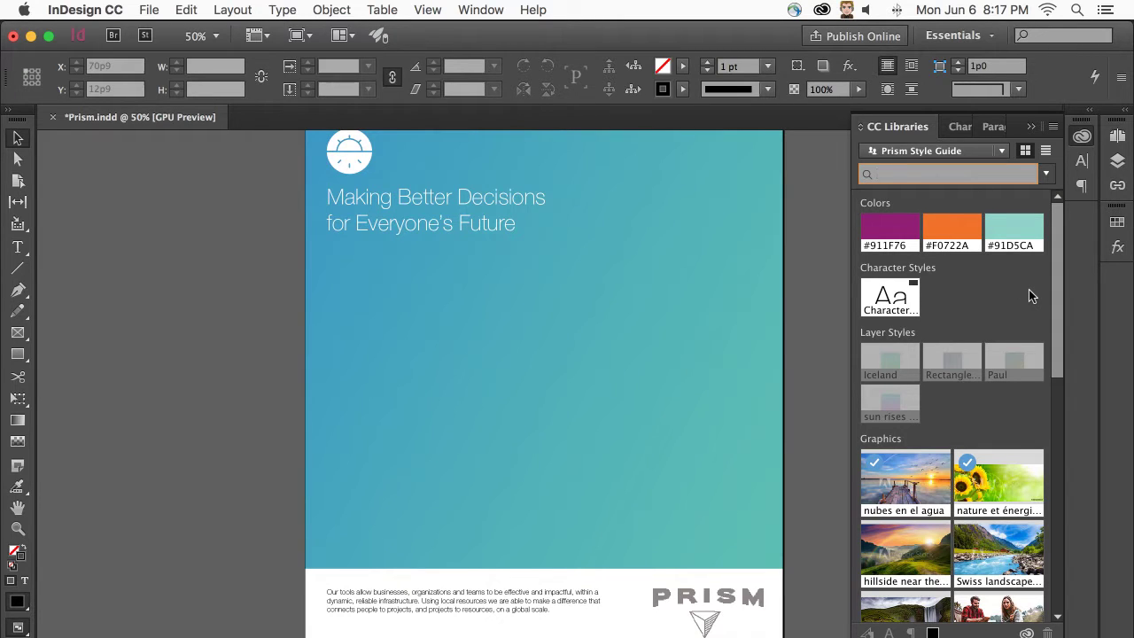
- Search for 'nature', widen the panel, and save the mountain panorama preview
type("nature")
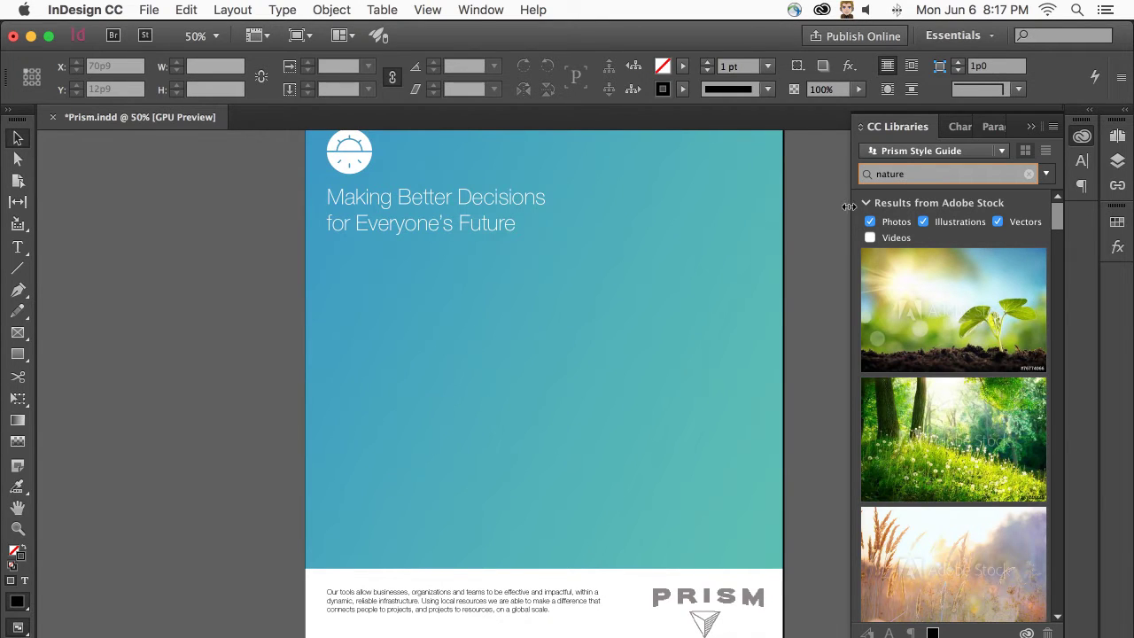
left_click_drag(849, 207, 43, 219)
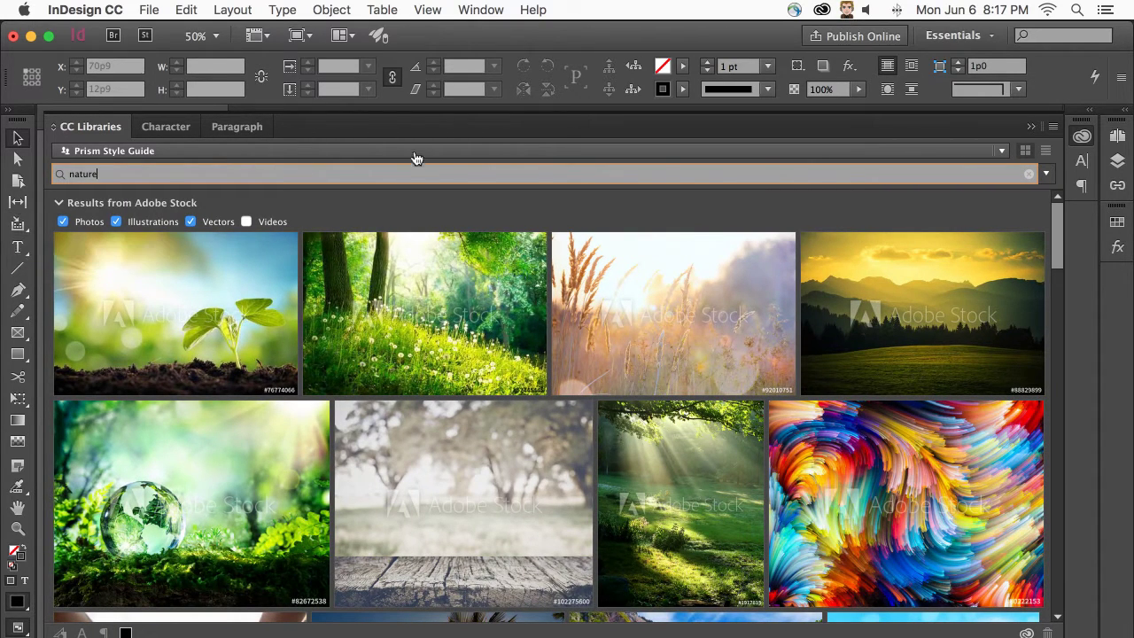
mouse_move(431, 262)
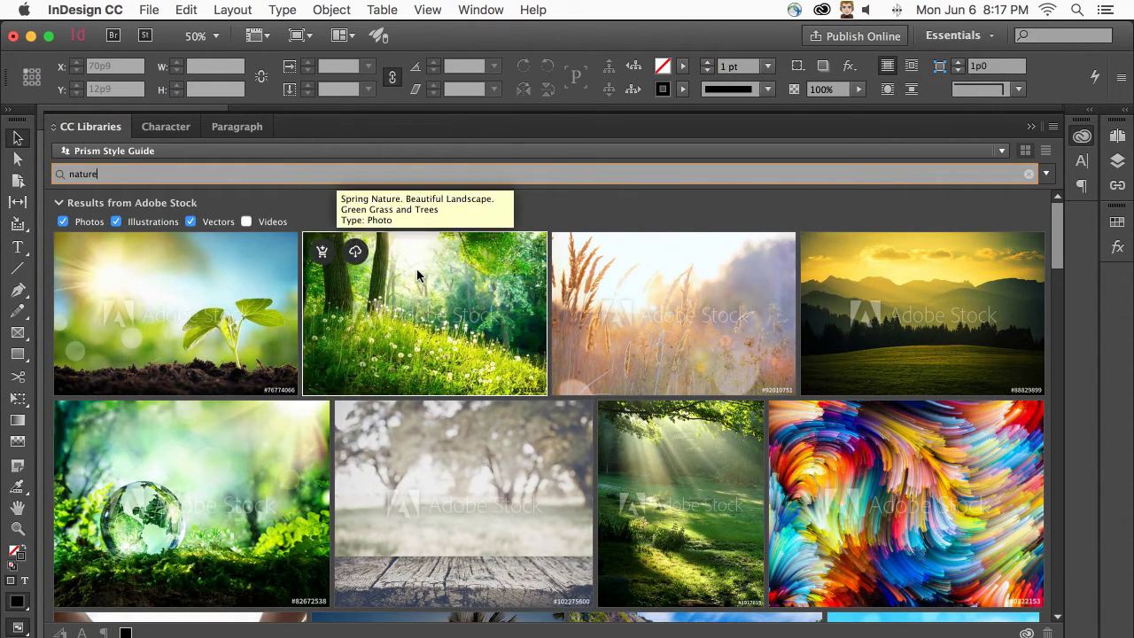
mouse_move(578, 292)
scroll(732, 303, "down", 3)
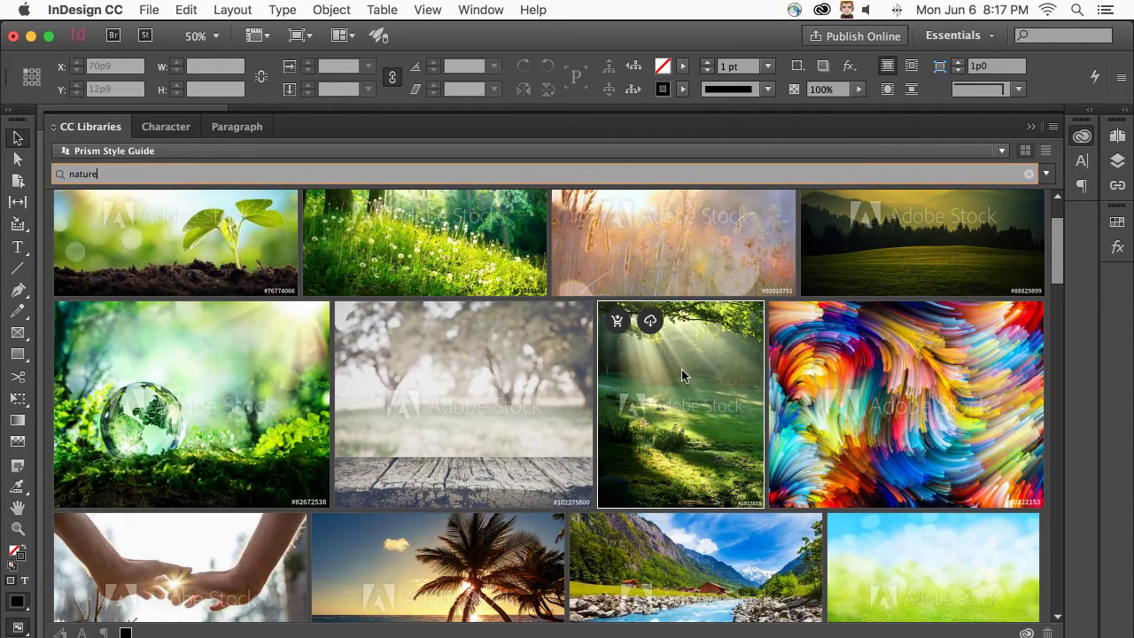
scroll(660, 418, "down", 8)
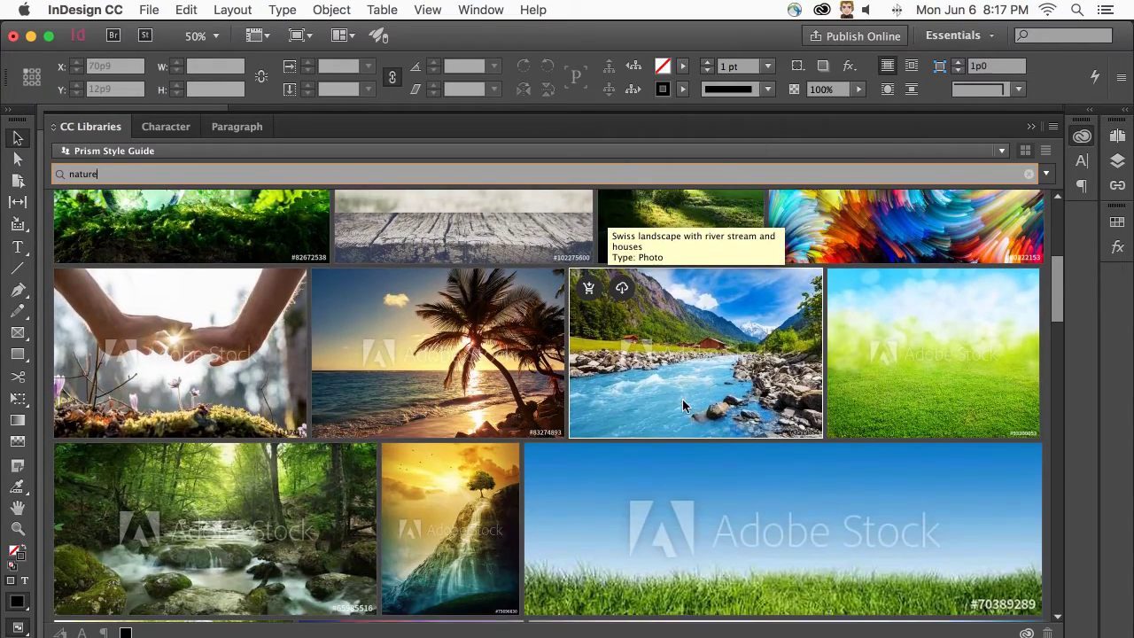
scroll(682, 406, "down", 10)
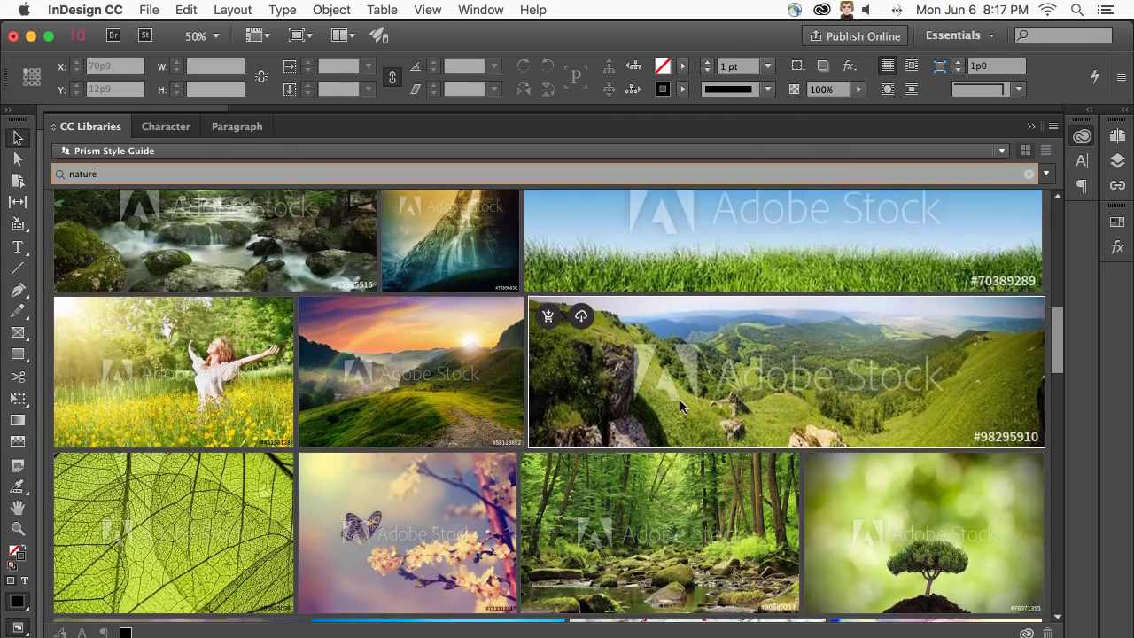
scroll(679, 403, "down", 10)
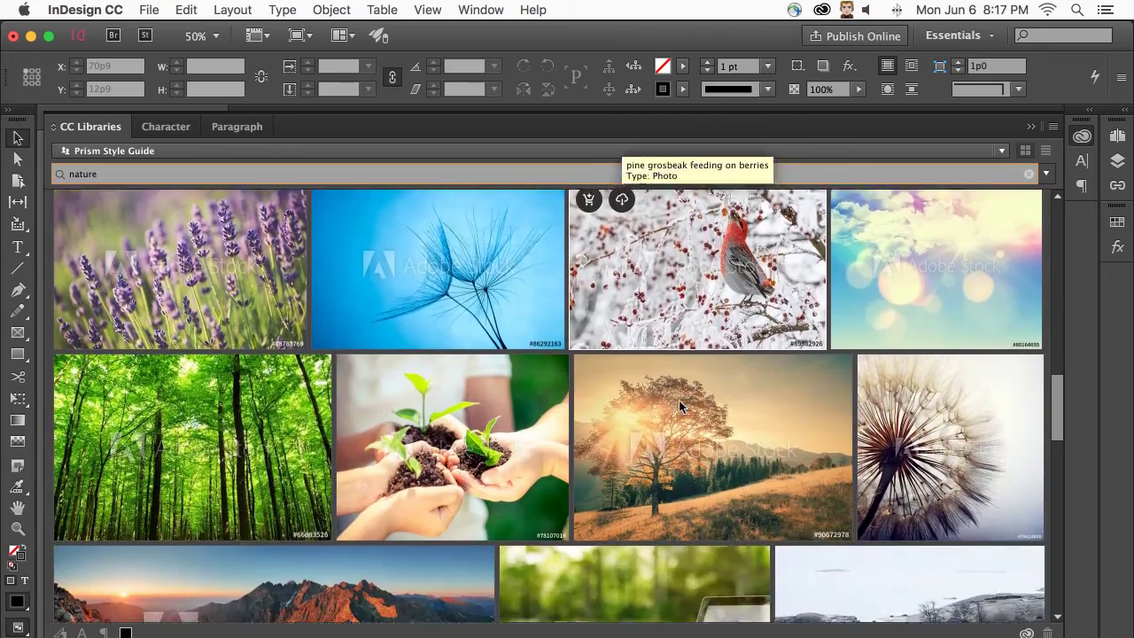
scroll(678, 403, "down", 4)
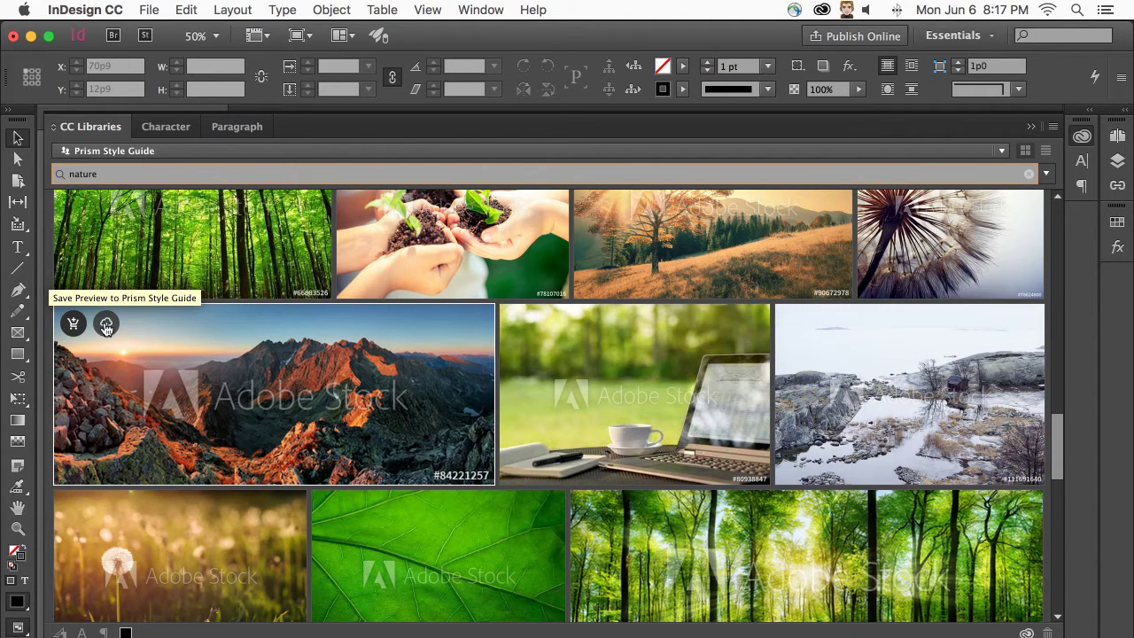
left_click(105, 327)
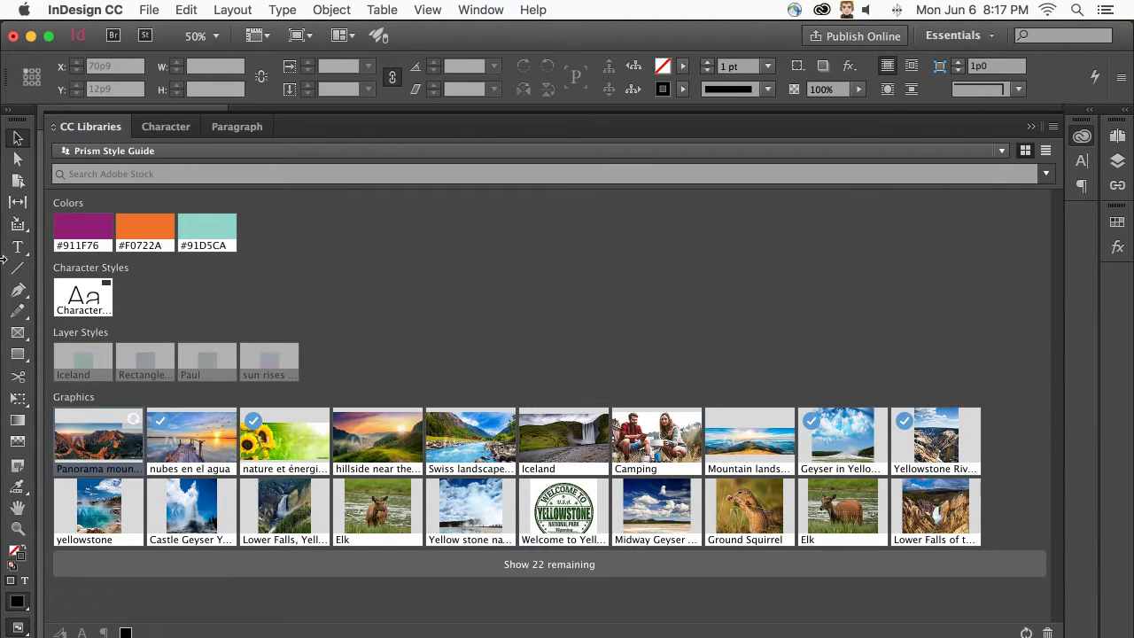
- Place the Panorama graphic at the page top, stretch its frame down, and fill it proportionally
left_click_drag(44, 241, 848, 229)
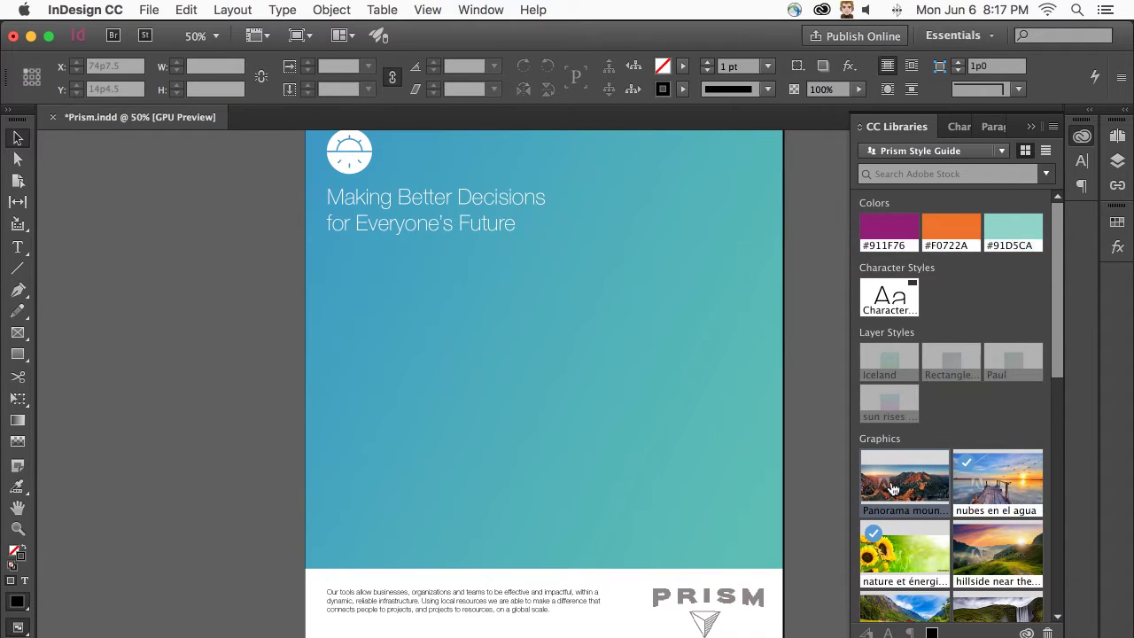
left_click_drag(890, 493, 784, 402)
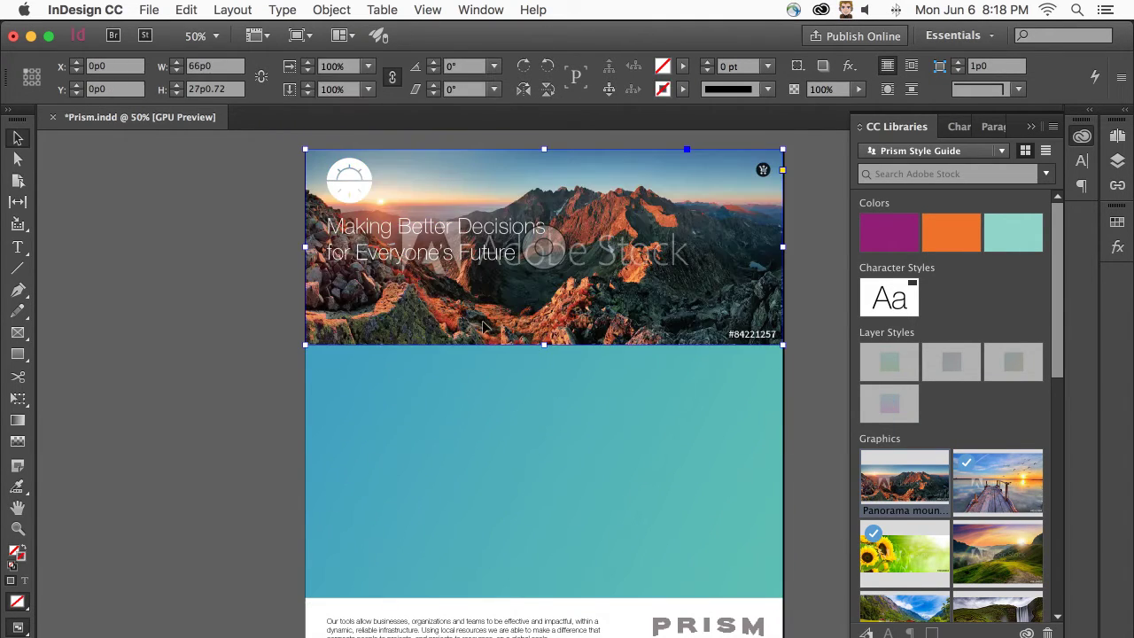
left_click_drag(543, 344, 539, 599)
right_click(657, 306)
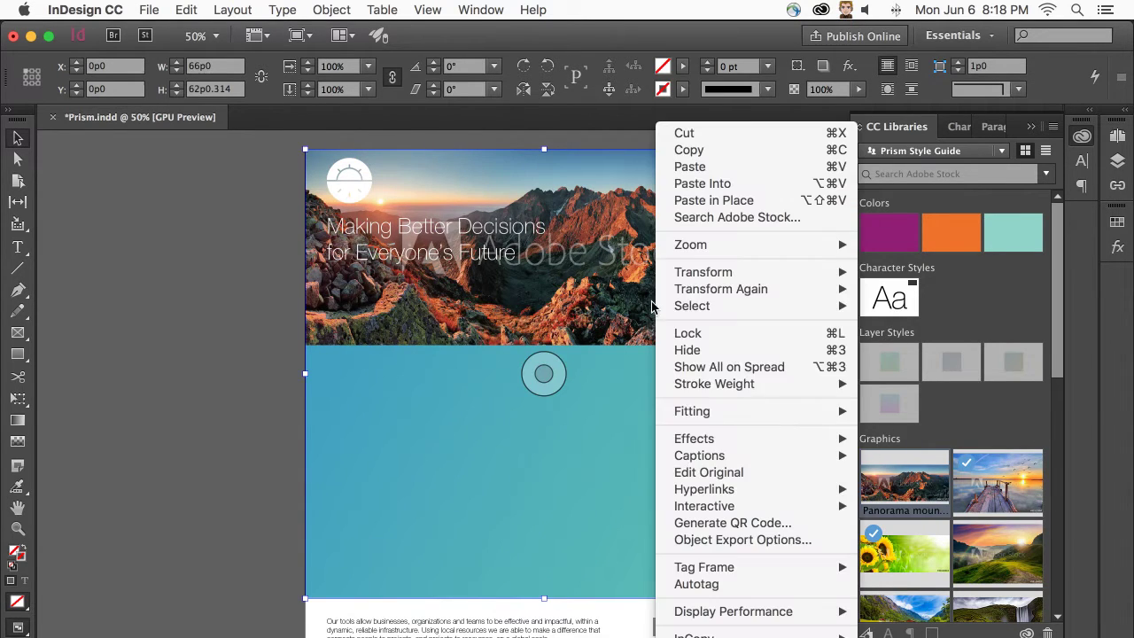
mouse_move(740, 412)
left_click(930, 413)
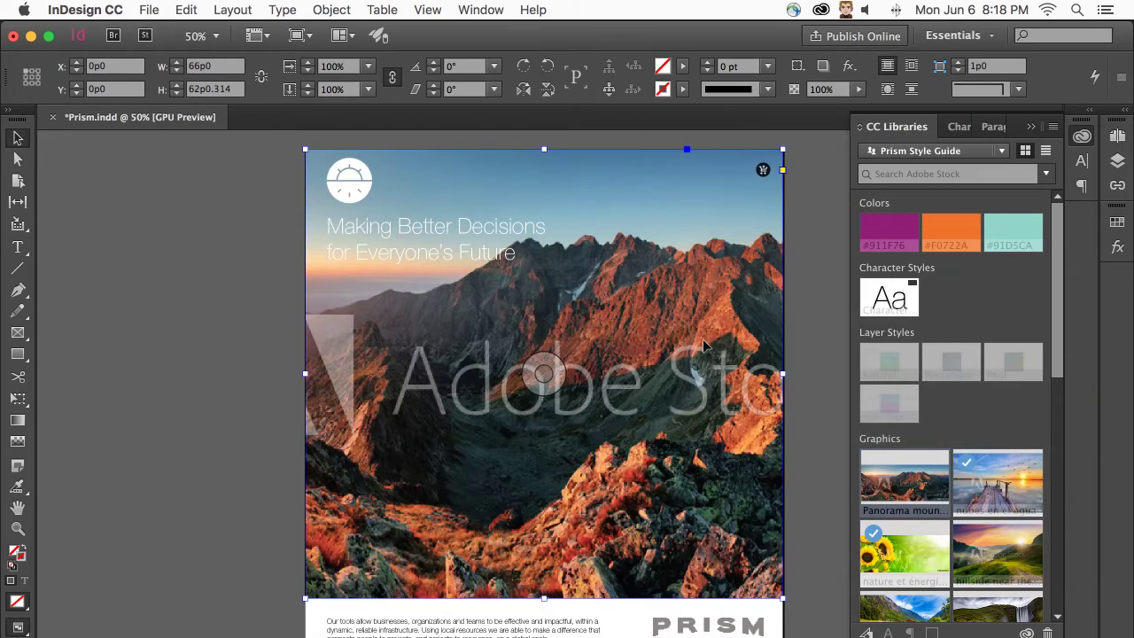
scroll(447, 339, "right", 4)
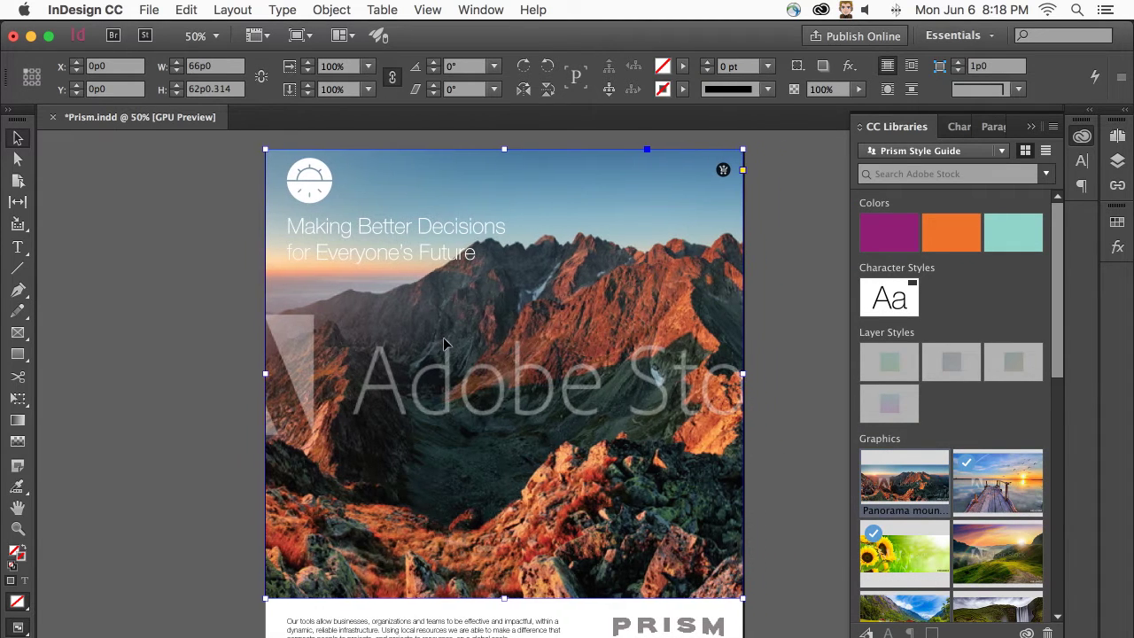
scroll(447, 340, "right", 1)
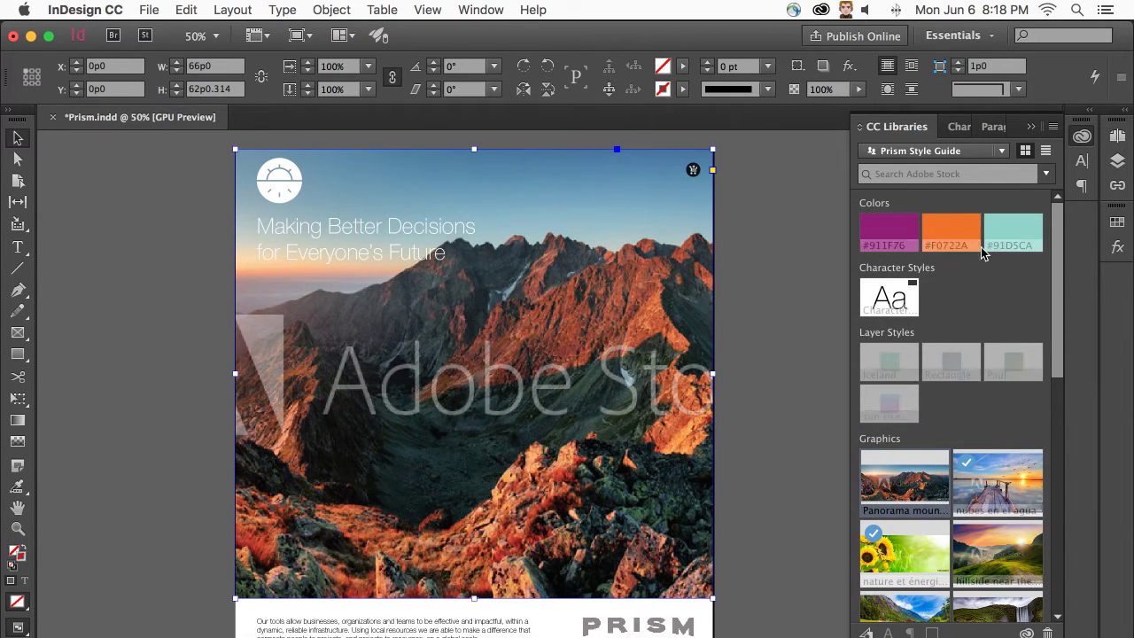
- Set the mountain image's Effects blend mode to Hard Light, then reselect the image
left_click(1123, 252)
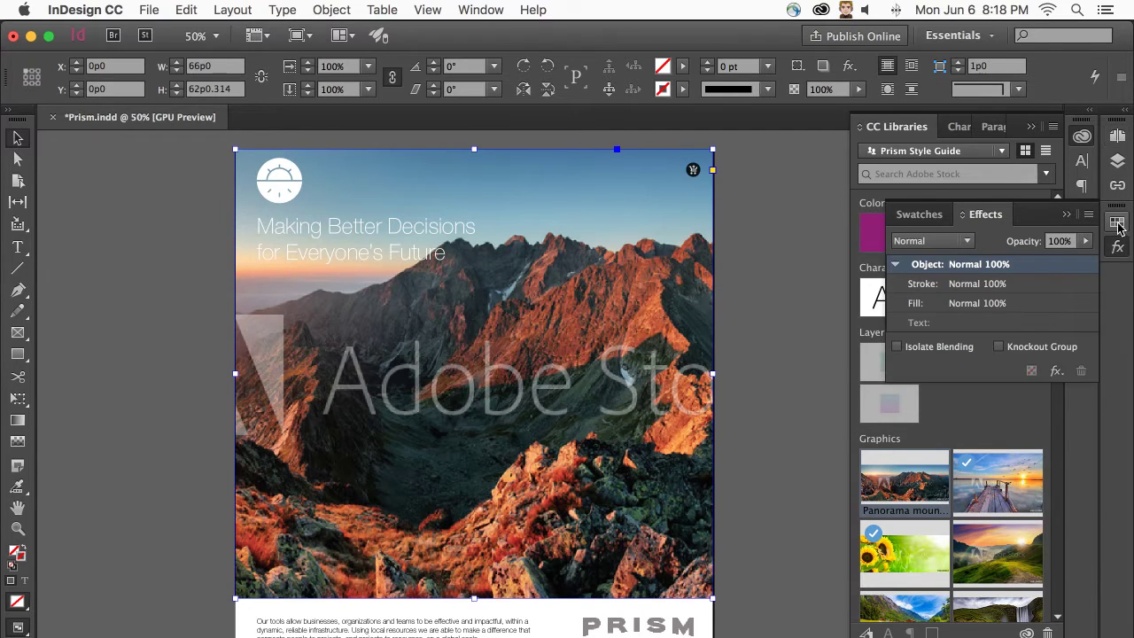
left_click(964, 246)
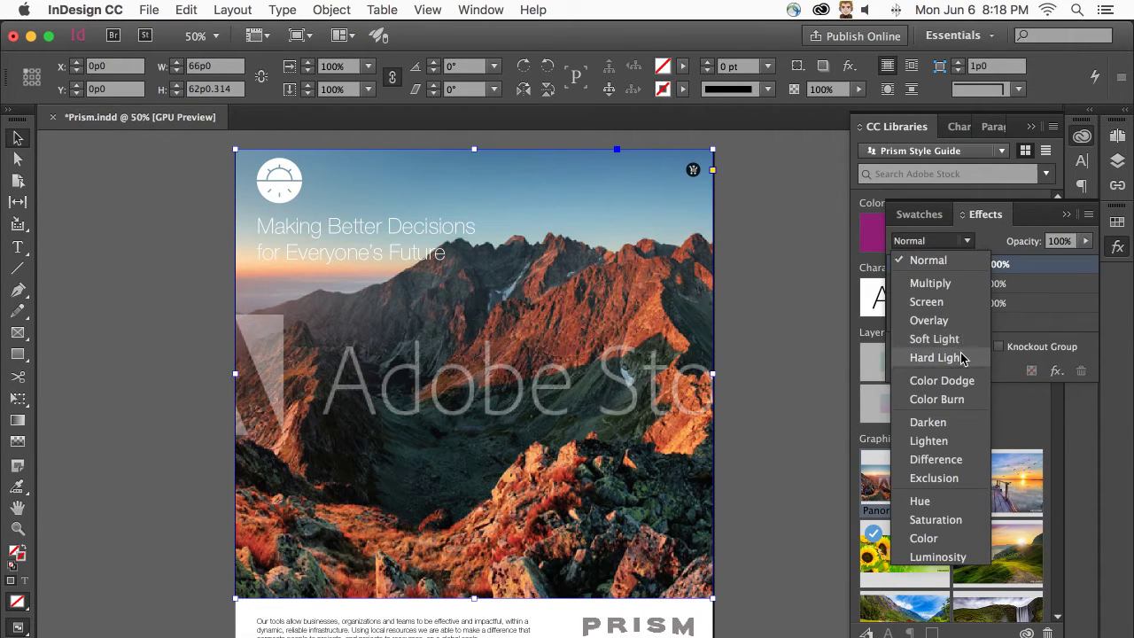
left_click(962, 357)
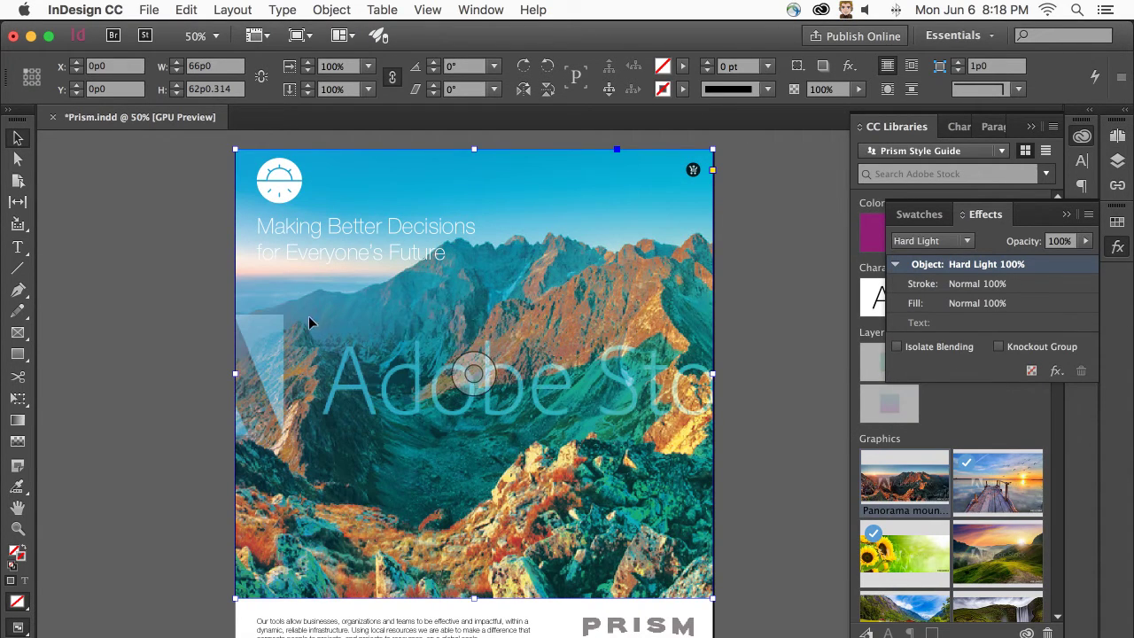
left_click(173, 275)
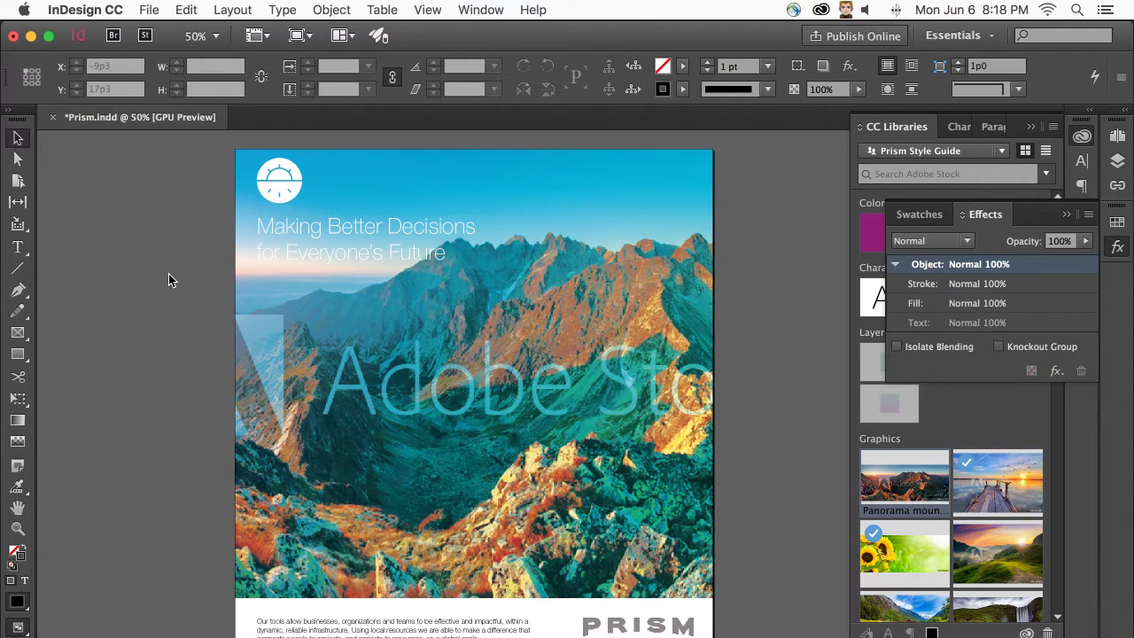
left_click(288, 355)
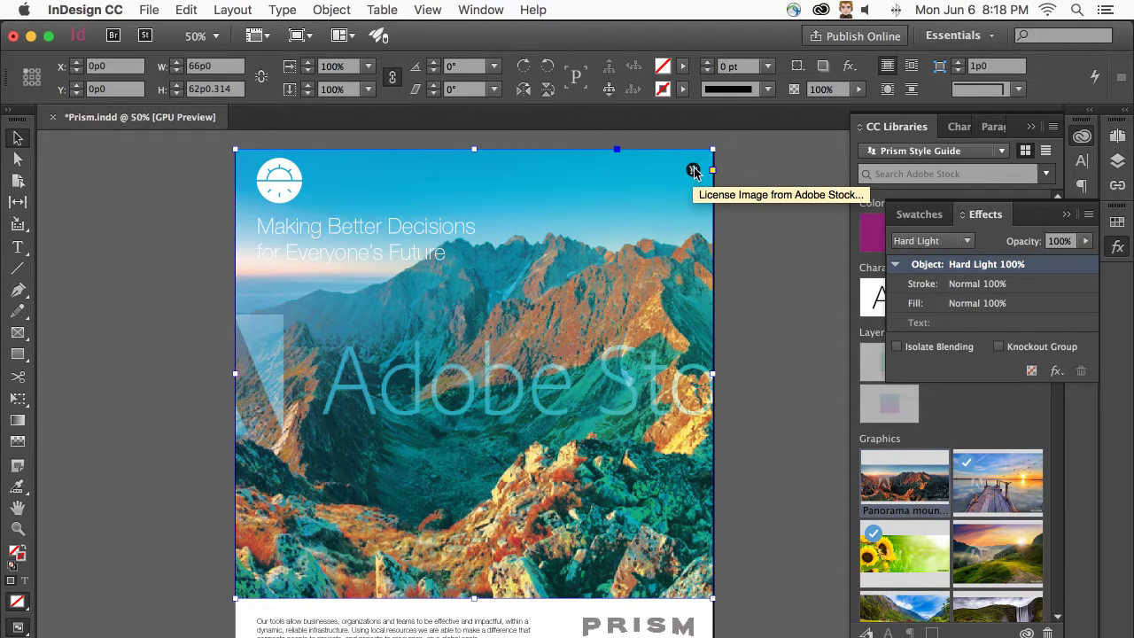
- License the 'Panorama mountain autumn landscape' Adobe Stock image, confirming with OK
left_click(694, 170)
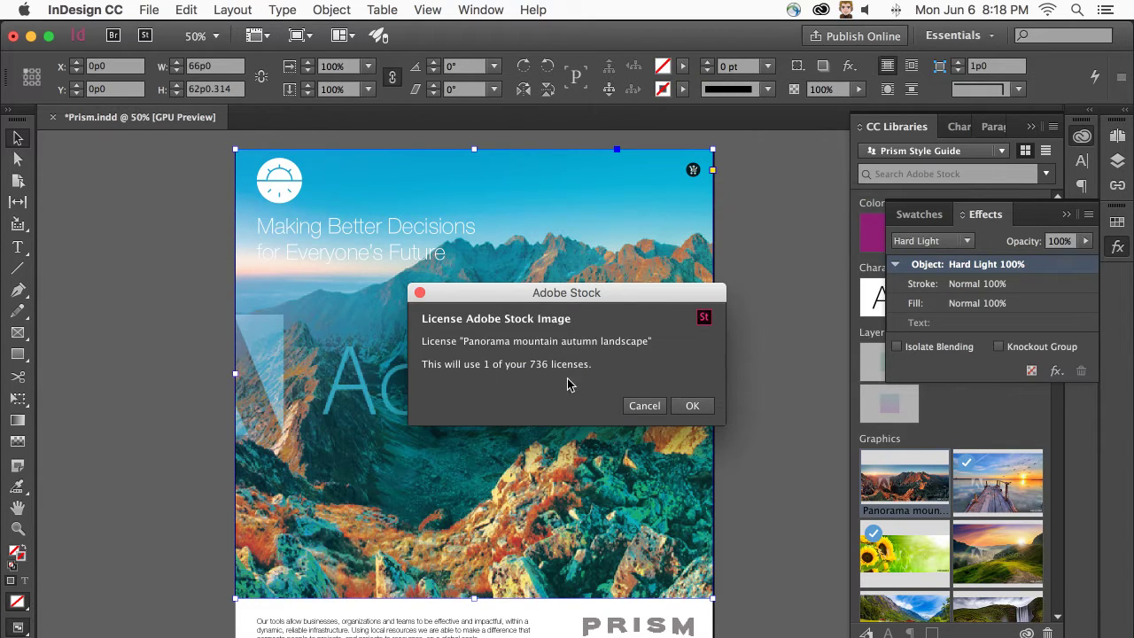
left_click(688, 404)
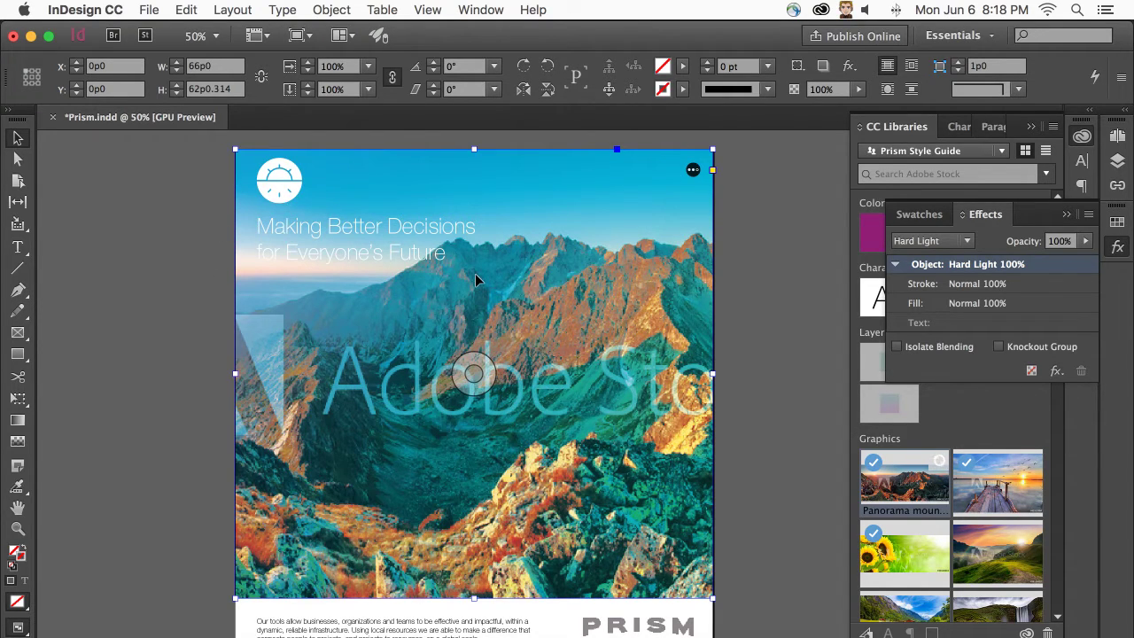
scroll(152, 431, "down", 5)
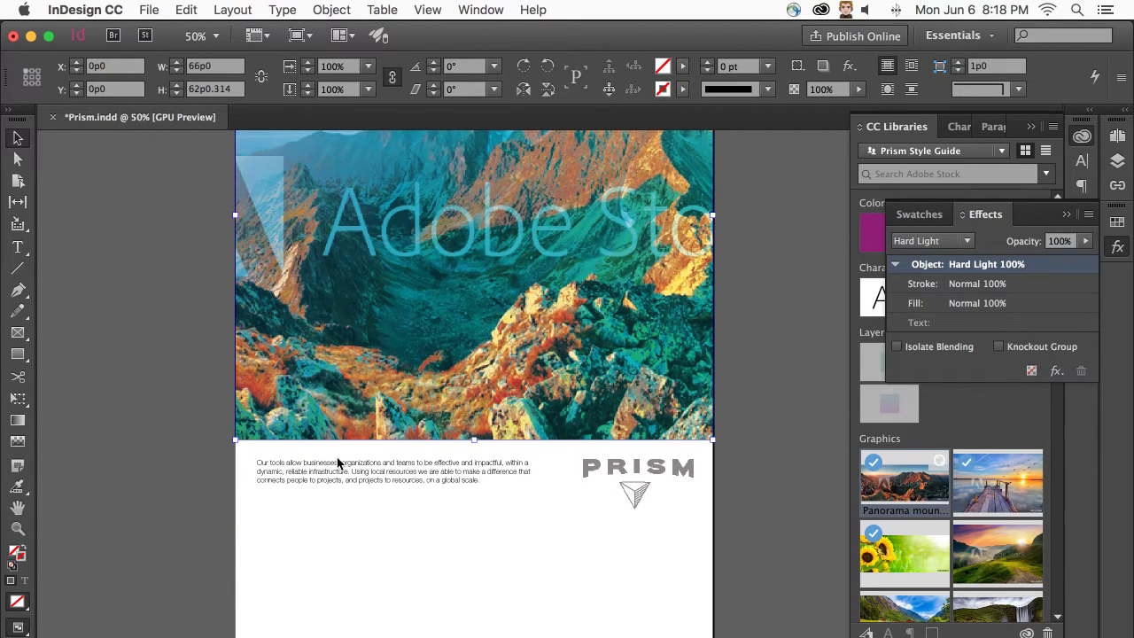
- Close Effects and place the sunflower graphic below the body text
left_click(1066, 213)
scroll(993, 379, "down", 3)
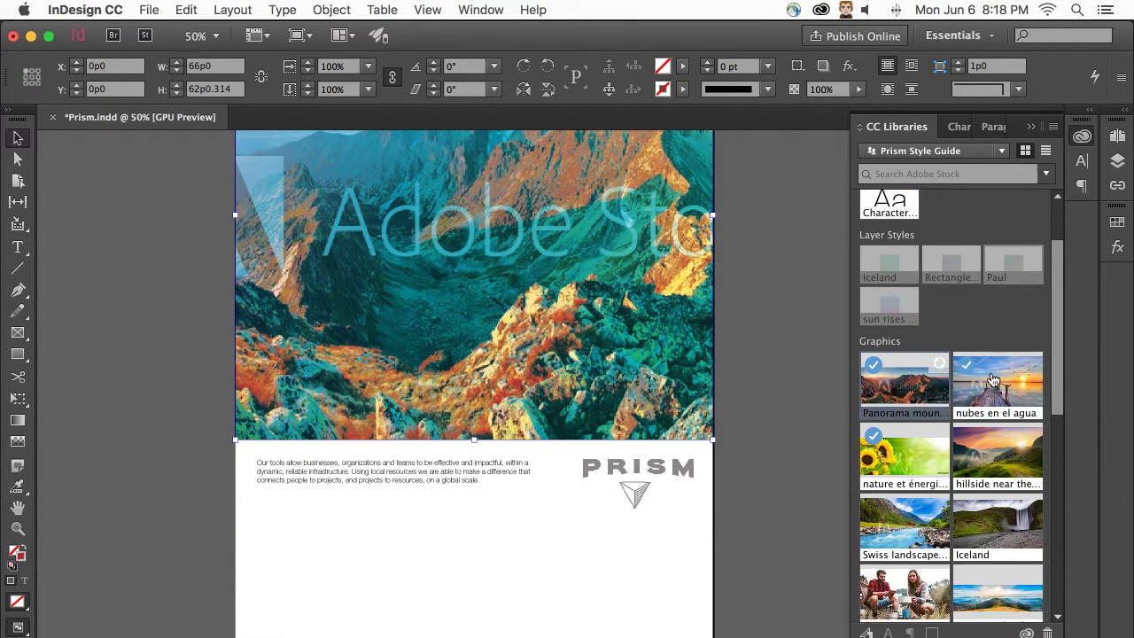
scroll(983, 363, "down", 3)
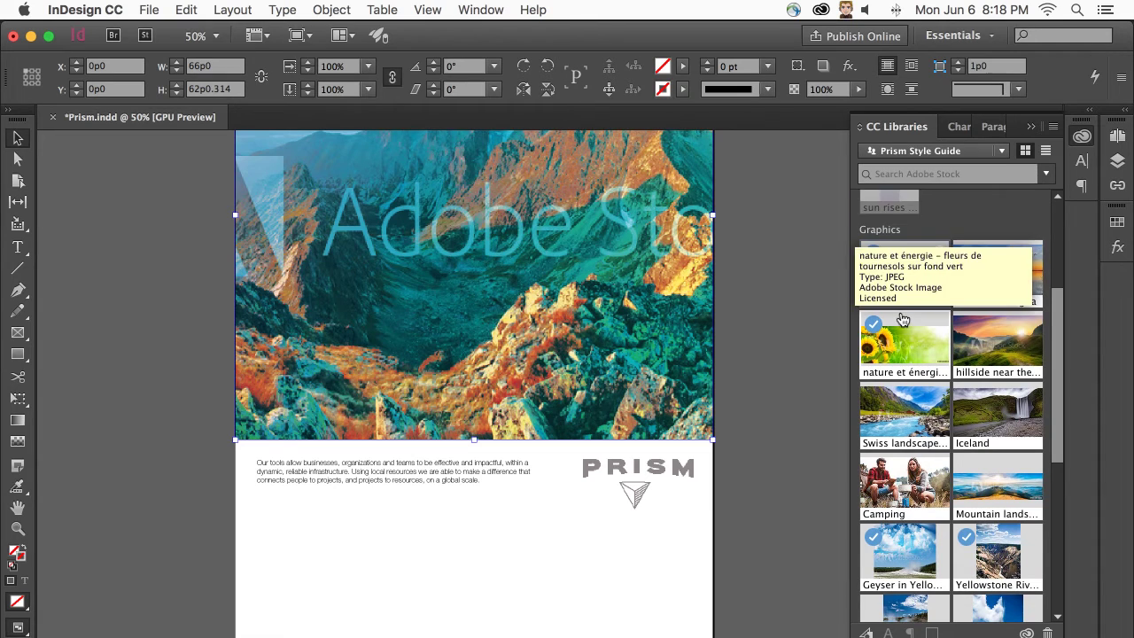
scroll(903, 341, "down", 1)
left_click_drag(903, 314, 716, 631)
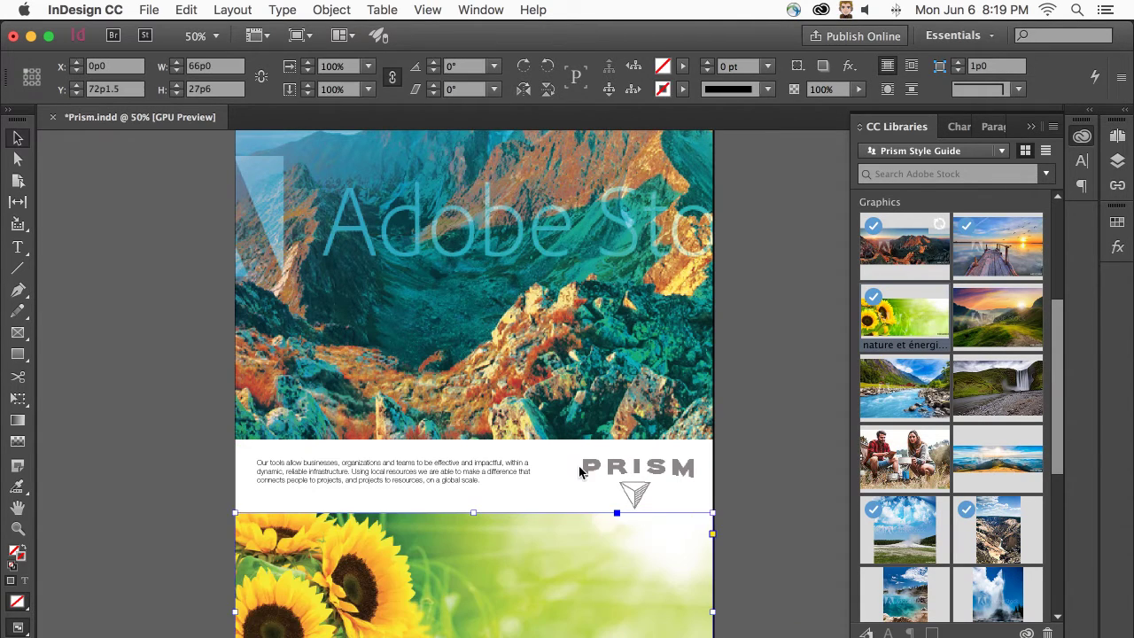
left_click(175, 389)
- Choose Collaborate from the Prism Style Guide library's panel menu
scroll(174, 390, "up", 3)
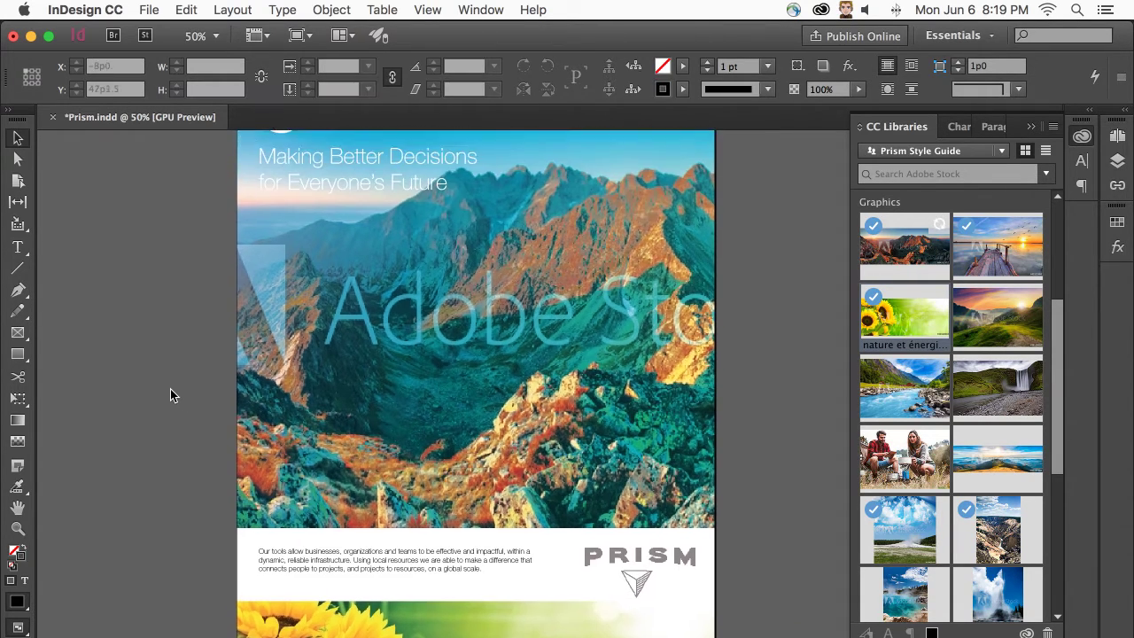
scroll(687, 346, "up", 1)
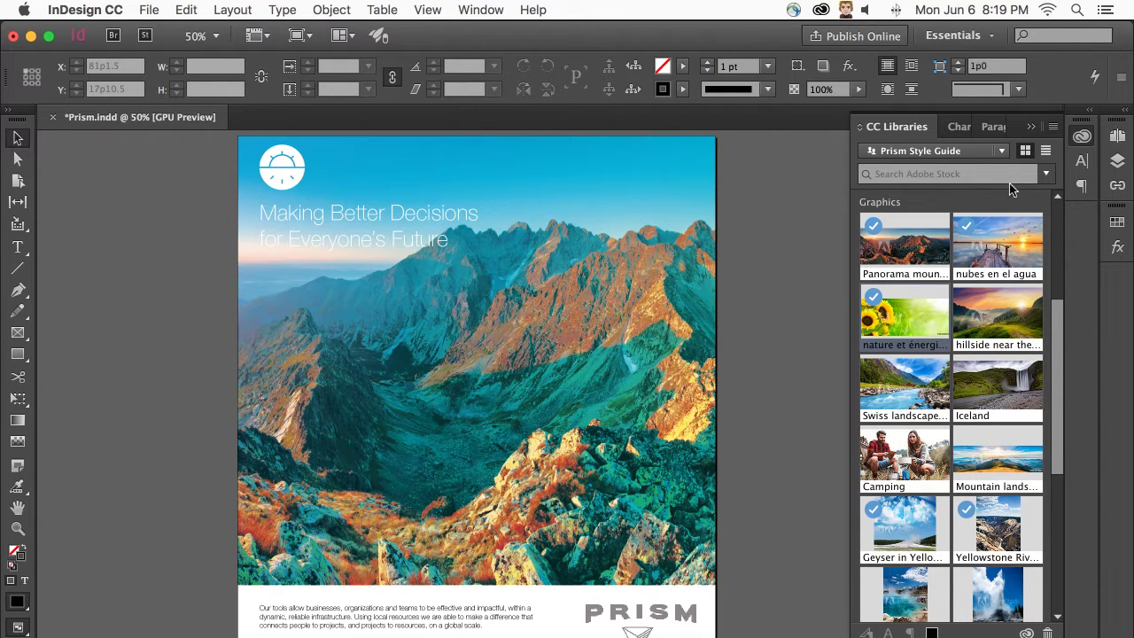
left_click(1047, 128)
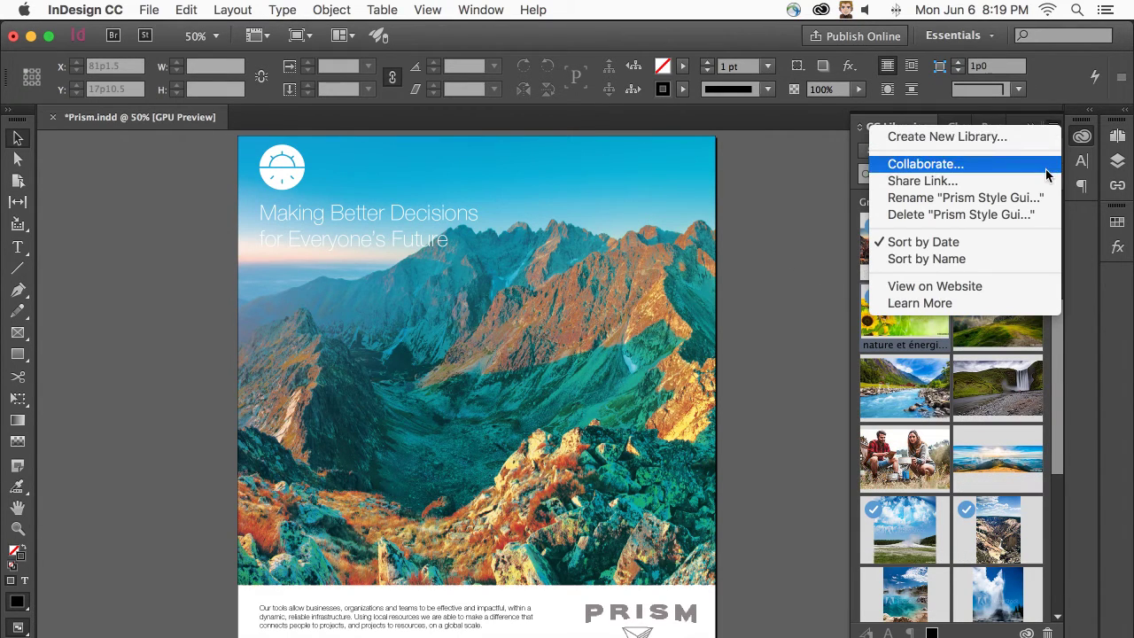
left_click(1045, 166)
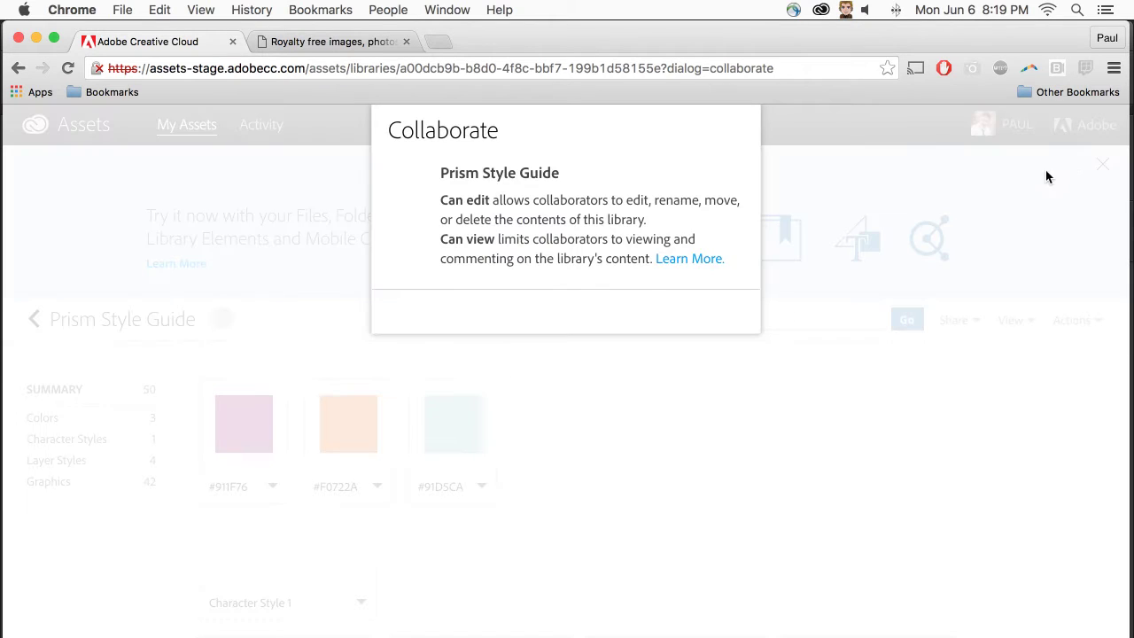
- Invite a new collaborator by e-mail address with Can edit rights
scroll(556, 389, "down", 6)
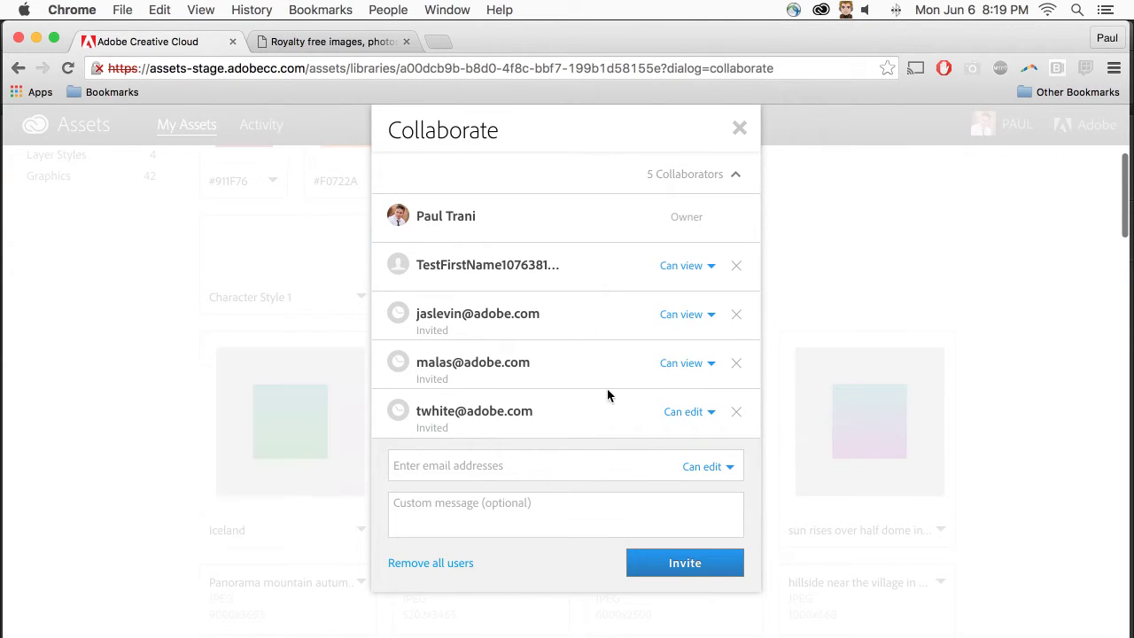
left_click(672, 465)
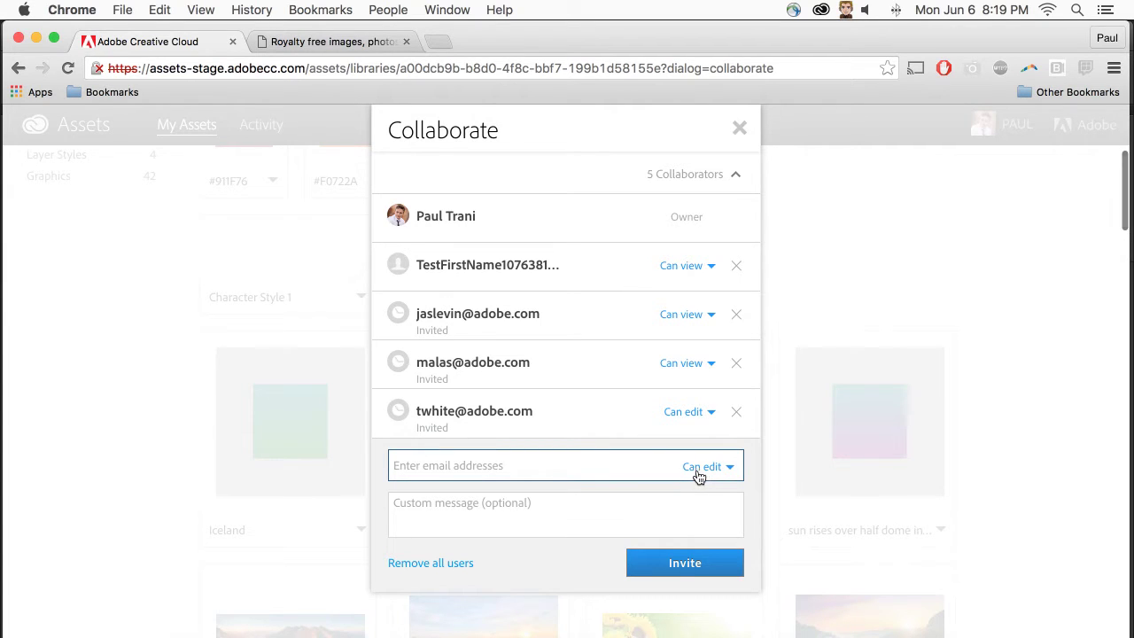
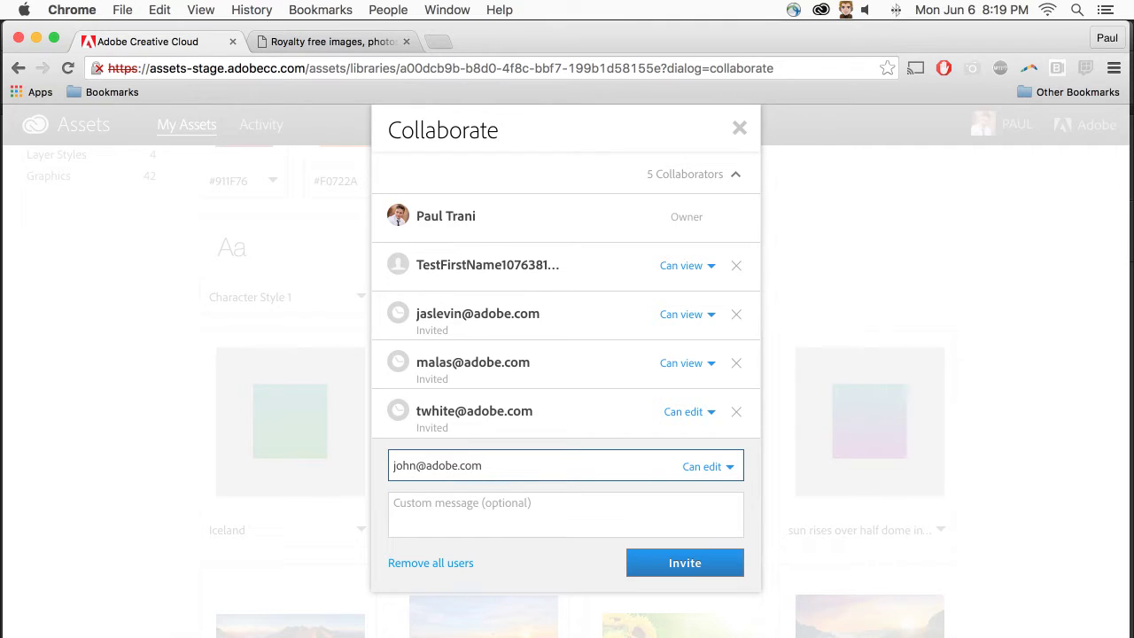
left_click(729, 471)
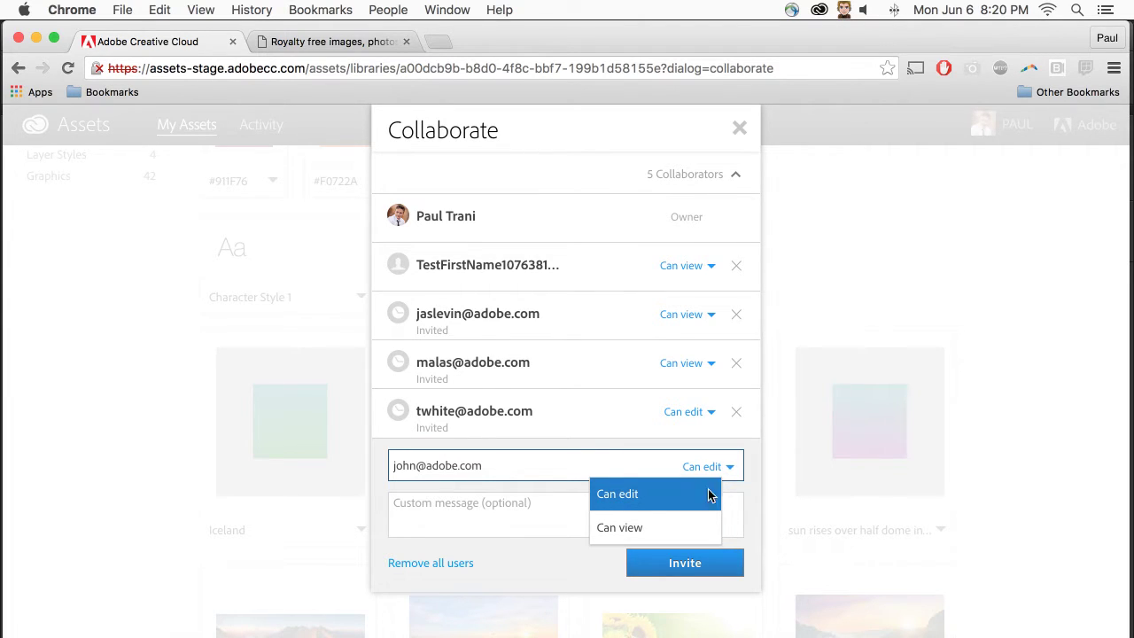
left_click(708, 493)
left_click(672, 572)
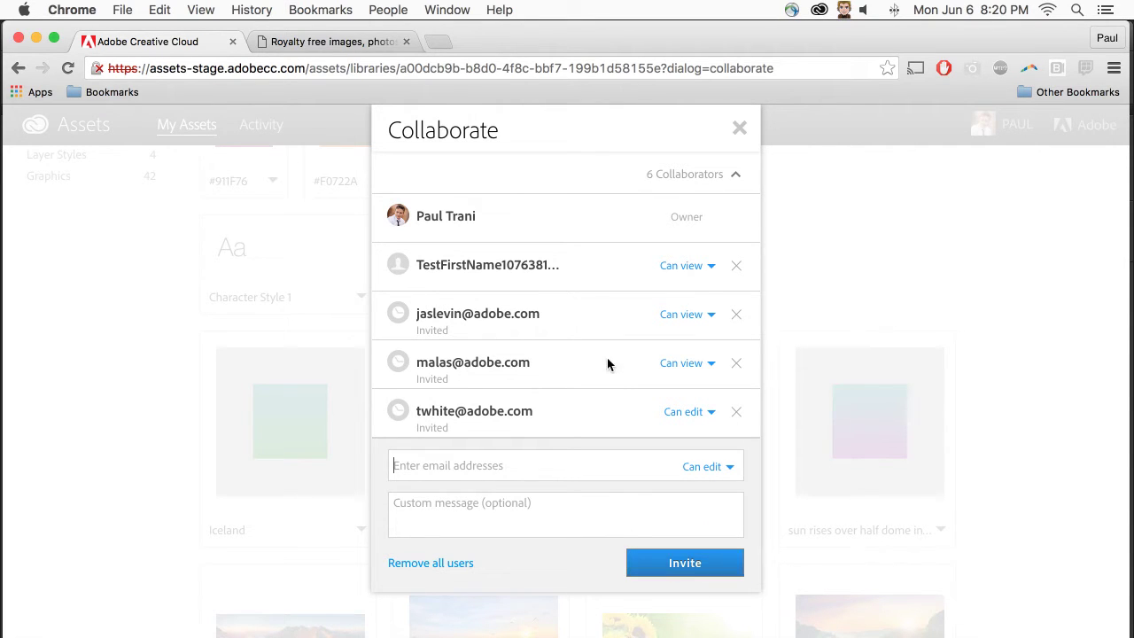
- Remove that pending invitation, close the Collaborate dialog, and open the Iceland asset
scroll(611, 373, "down", 2)
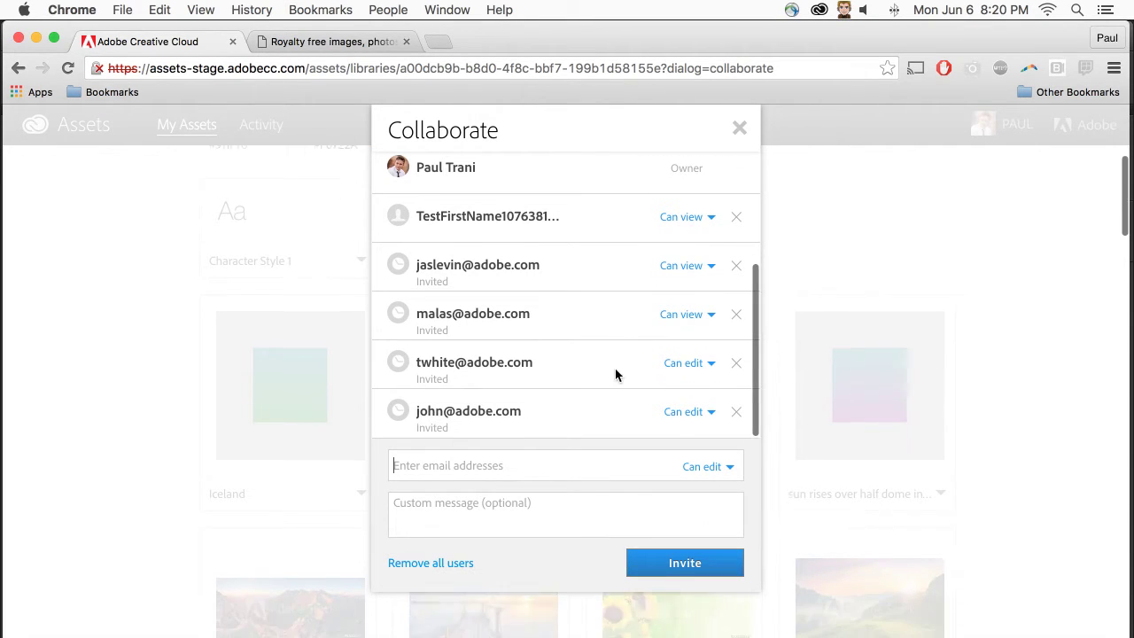
left_click(737, 414)
left_click(699, 413)
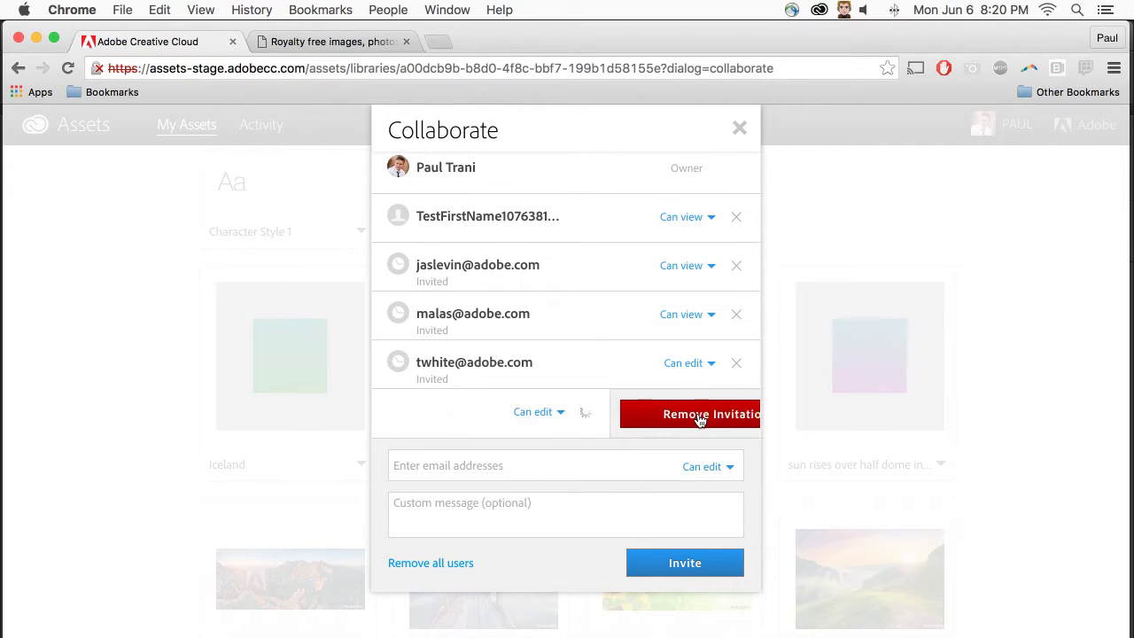
left_click(739, 129)
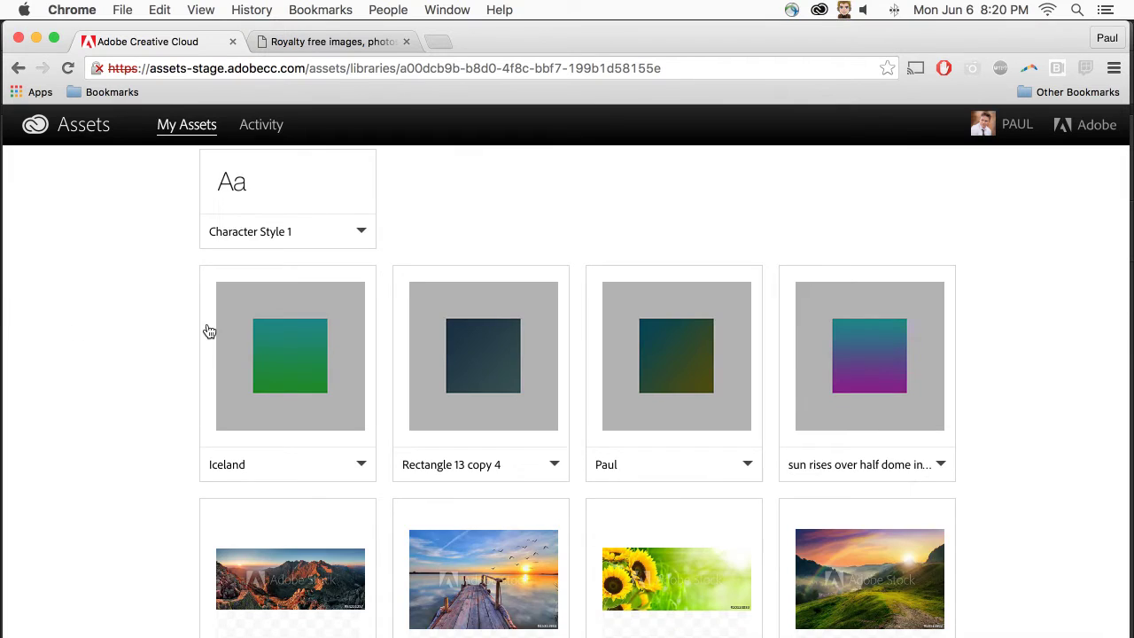
left_click(209, 331)
- Leave Creative Cloud Assets for Adobe Stock and search for 'nature'
left_click(232, 41)
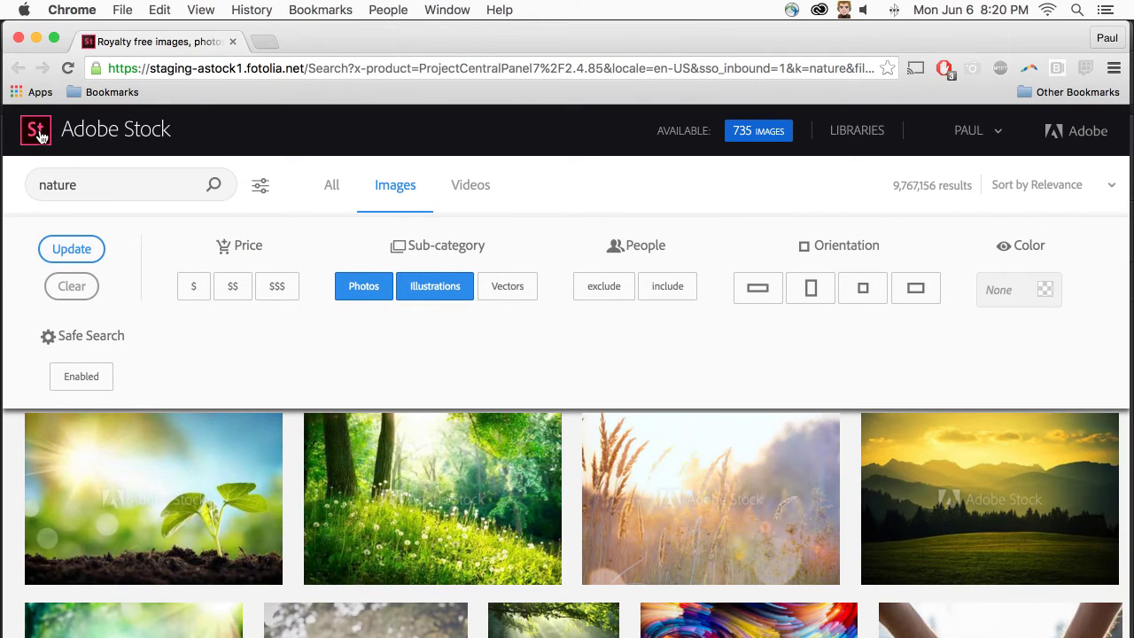
left_click(39, 133)
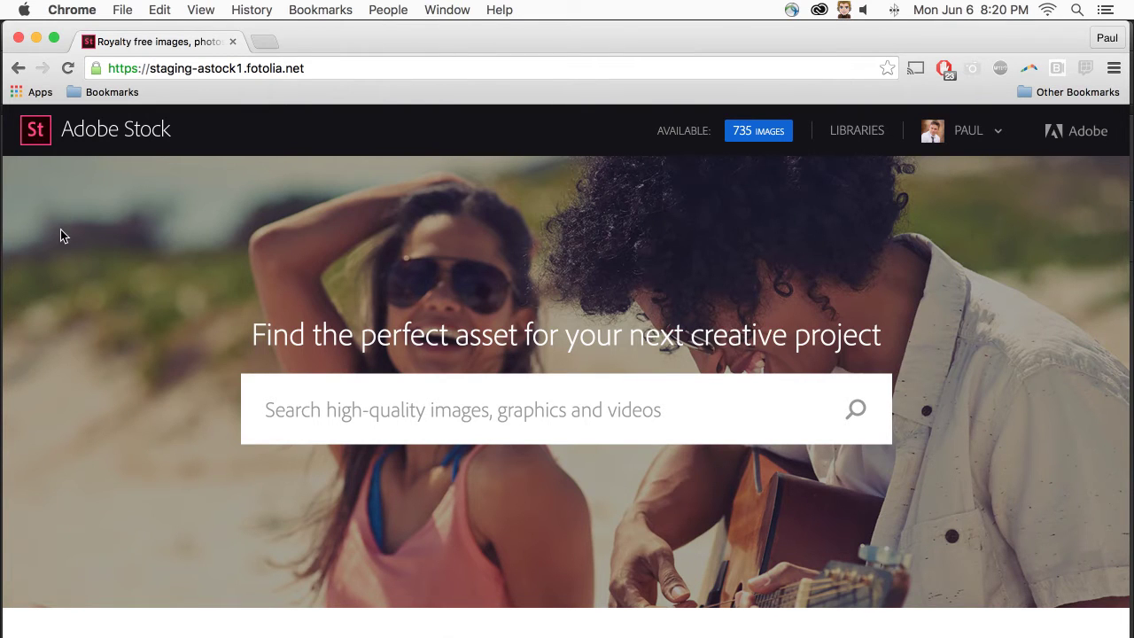
scroll(62, 235, "down", 5)
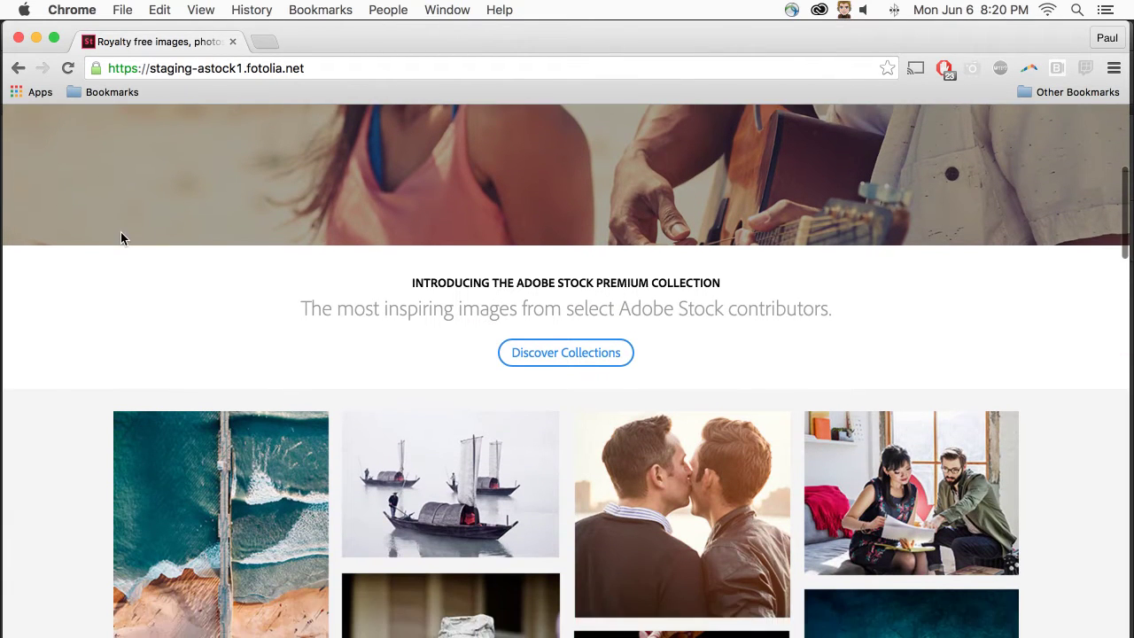
scroll(121, 232, "up", 5)
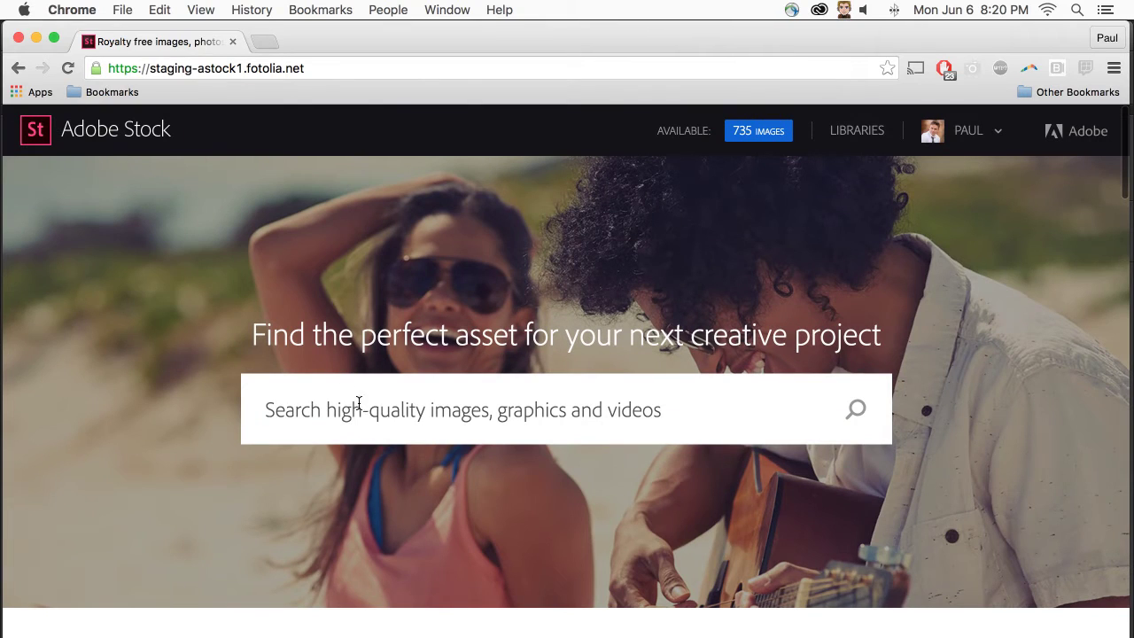
type("nature")
key("Return")
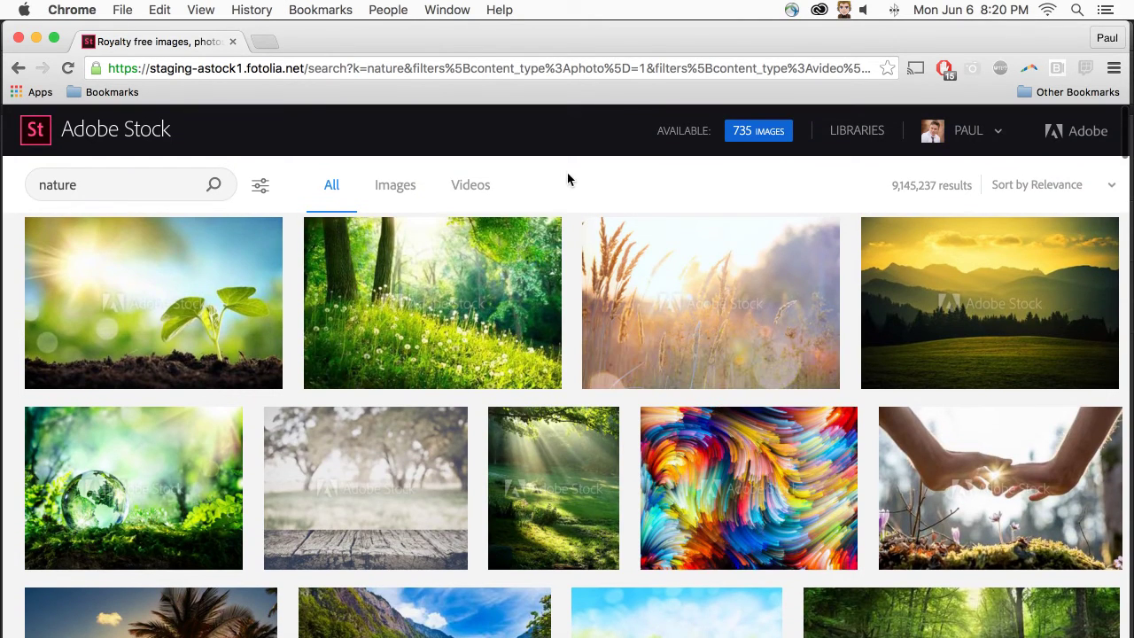
- Browse the results and open the 'Autumn tree and sunbeam' photo in Illustrator
scroll(568, 178, "down", 10)
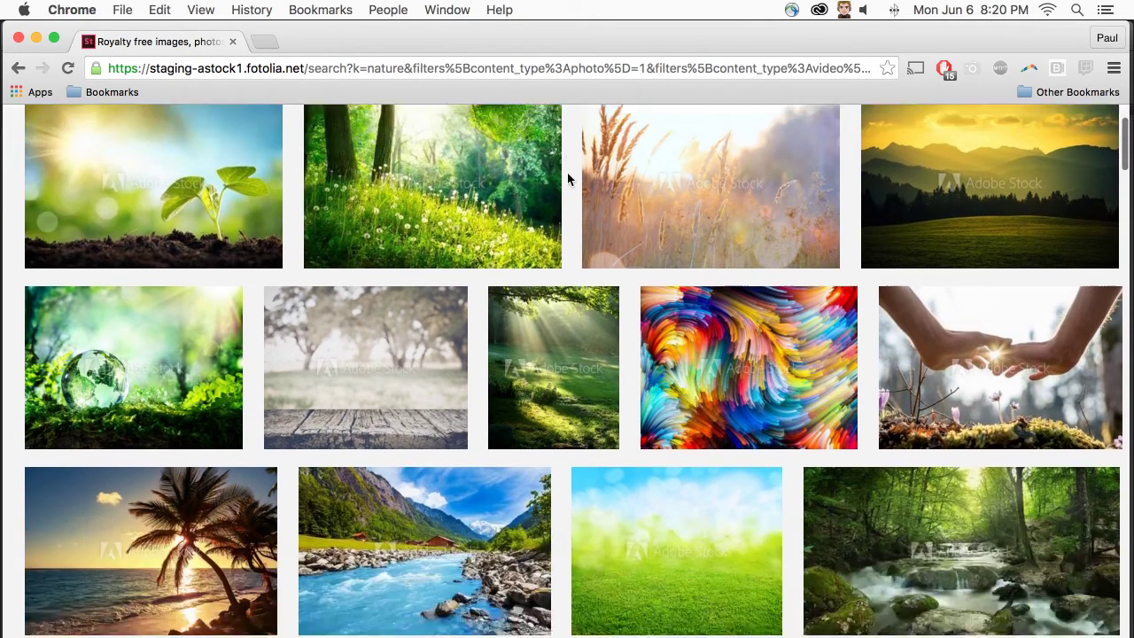
scroll(568, 179, "down", 8)
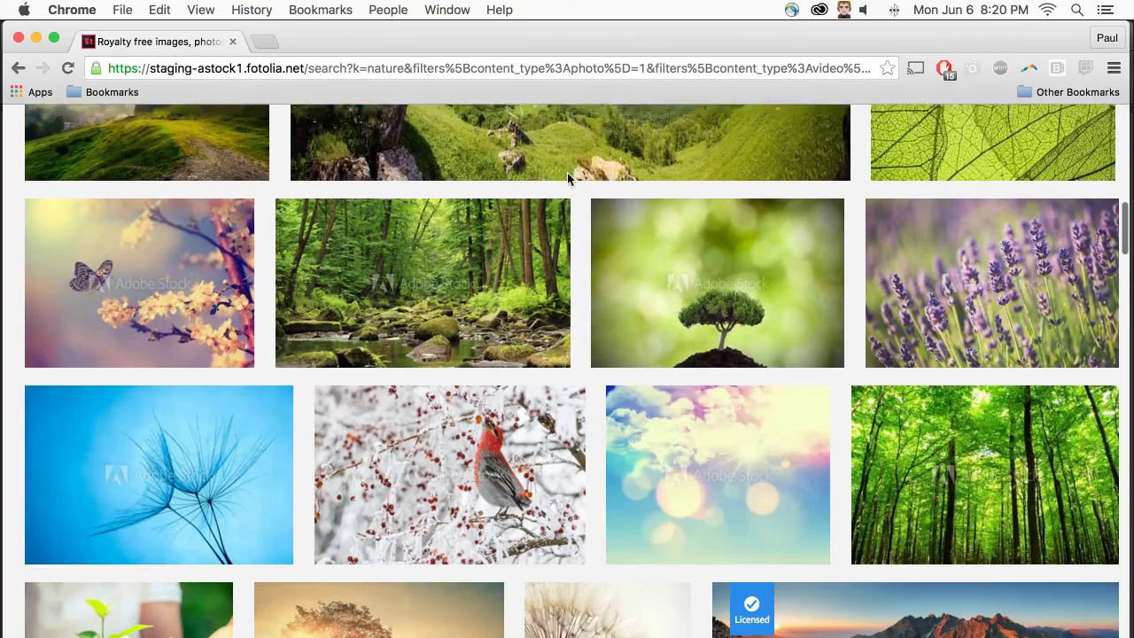
scroll(564, 180, "down", 3)
scroll(564, 180, "down", 5)
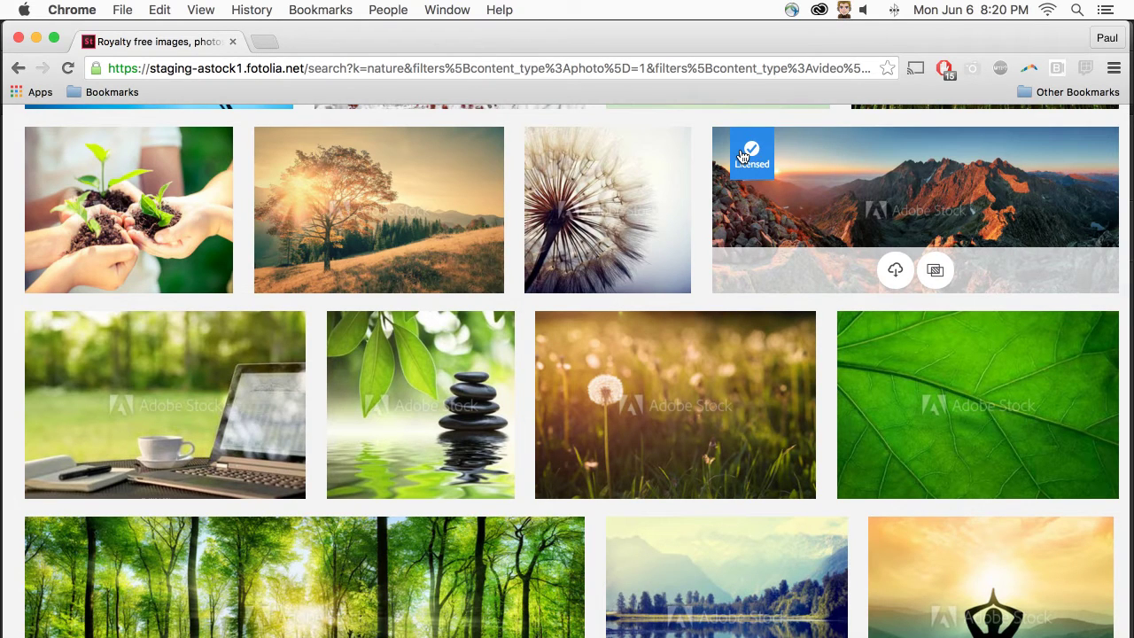
scroll(358, 189, "up", 4)
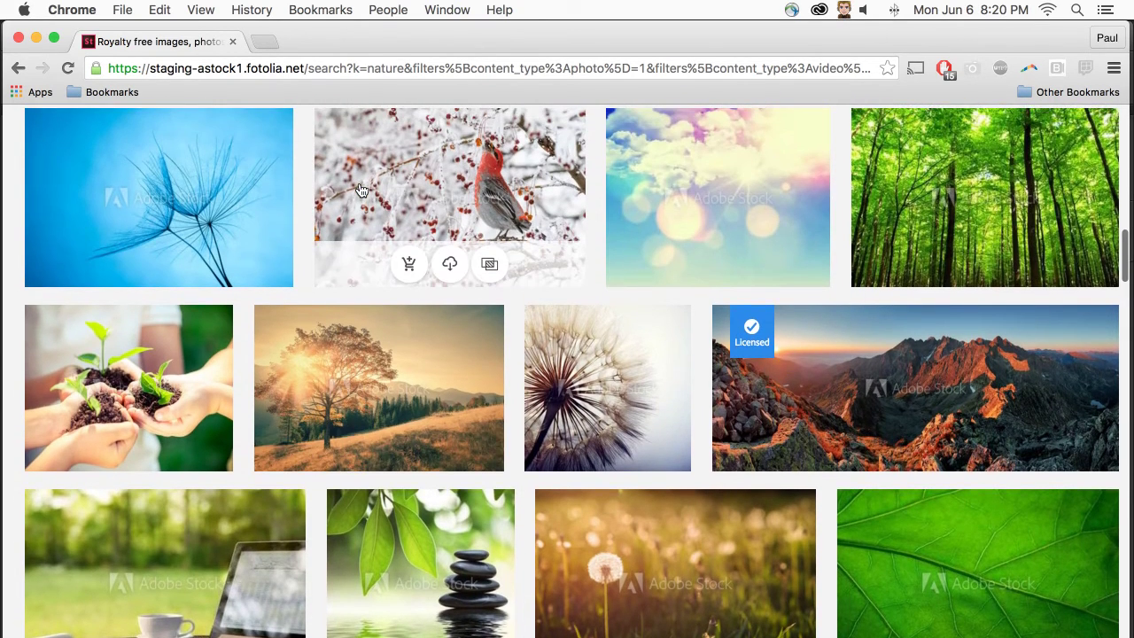
scroll(361, 191, "down", 3)
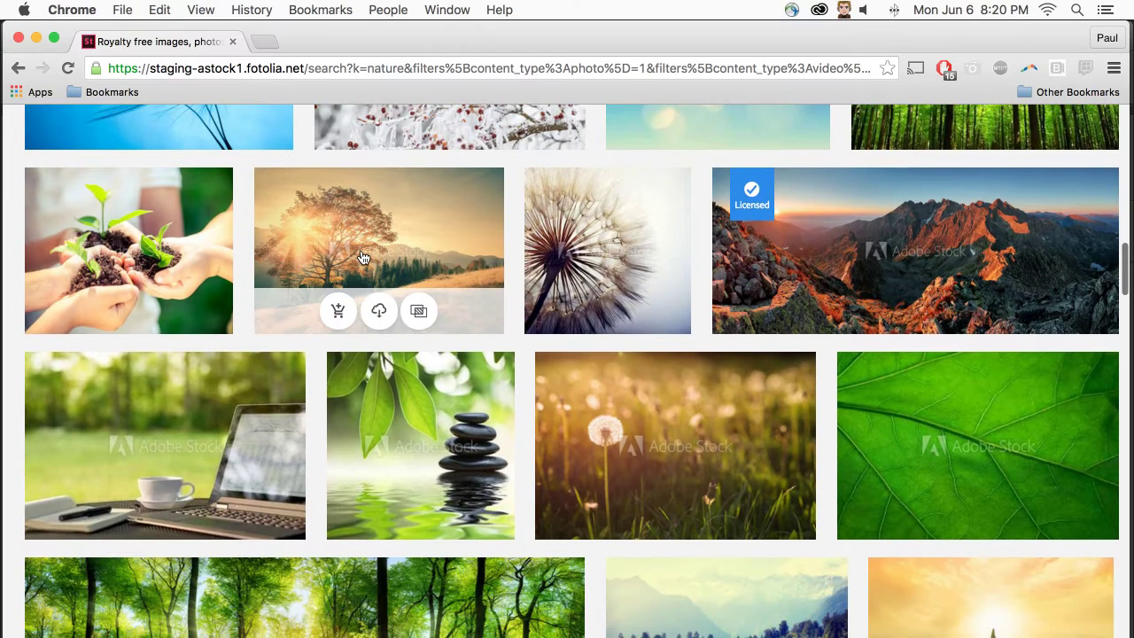
left_click(337, 311)
left_click(378, 316)
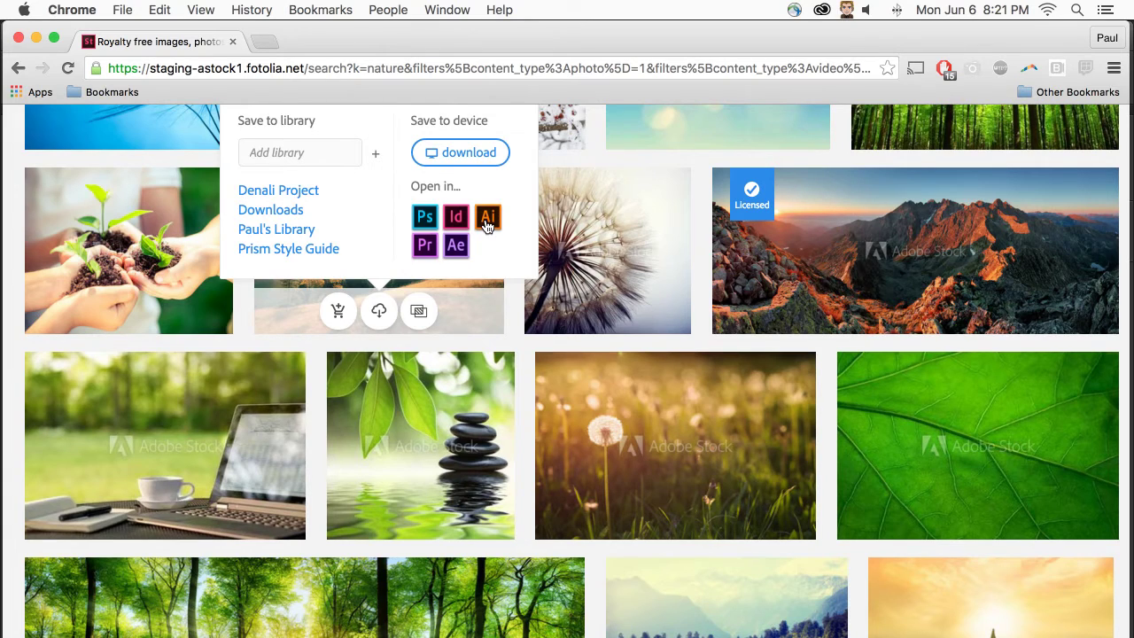
left_click(486, 227)
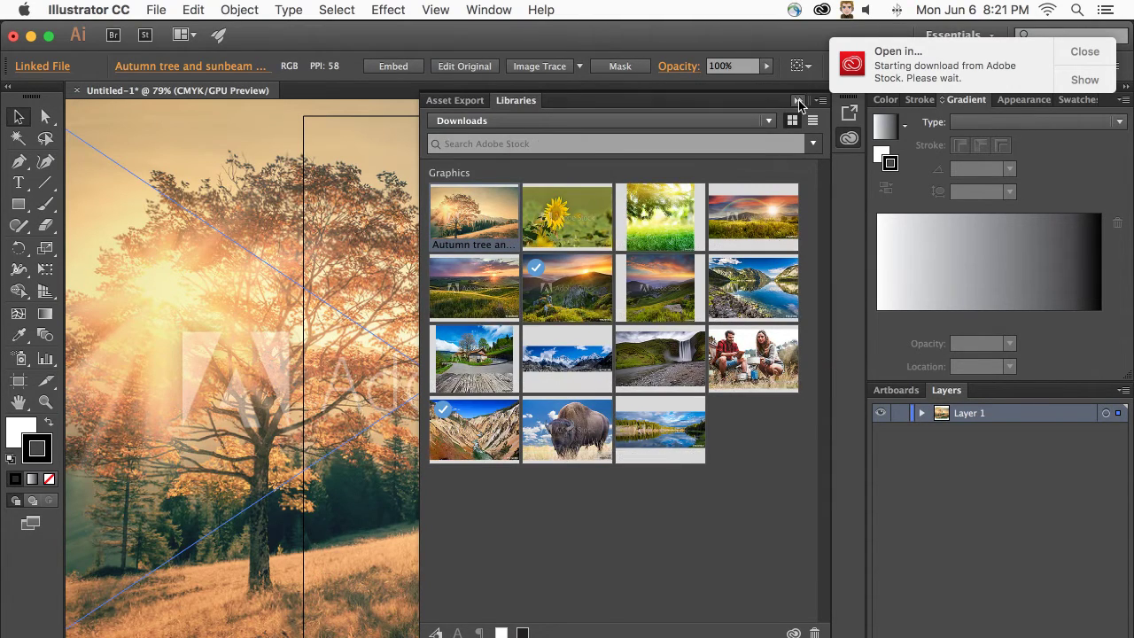
- Collapse Libraries, dismiss the Open in notice, view the tree preview, then minimize Illustrator
left_click(797, 100)
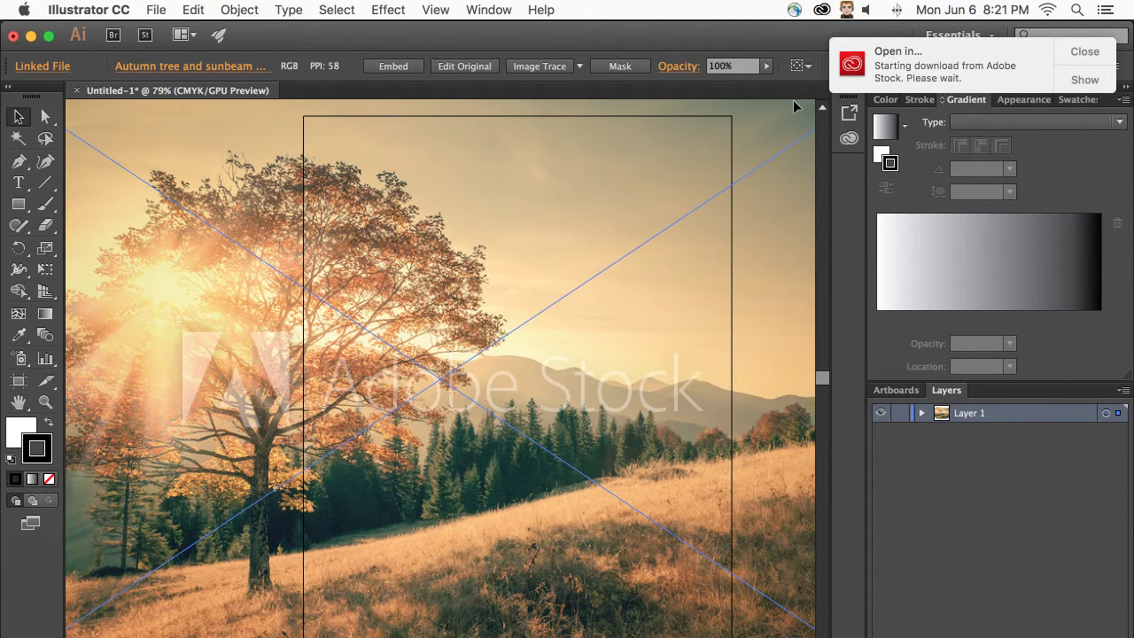
left_click(1082, 53)
scroll(753, 240, "up", 3)
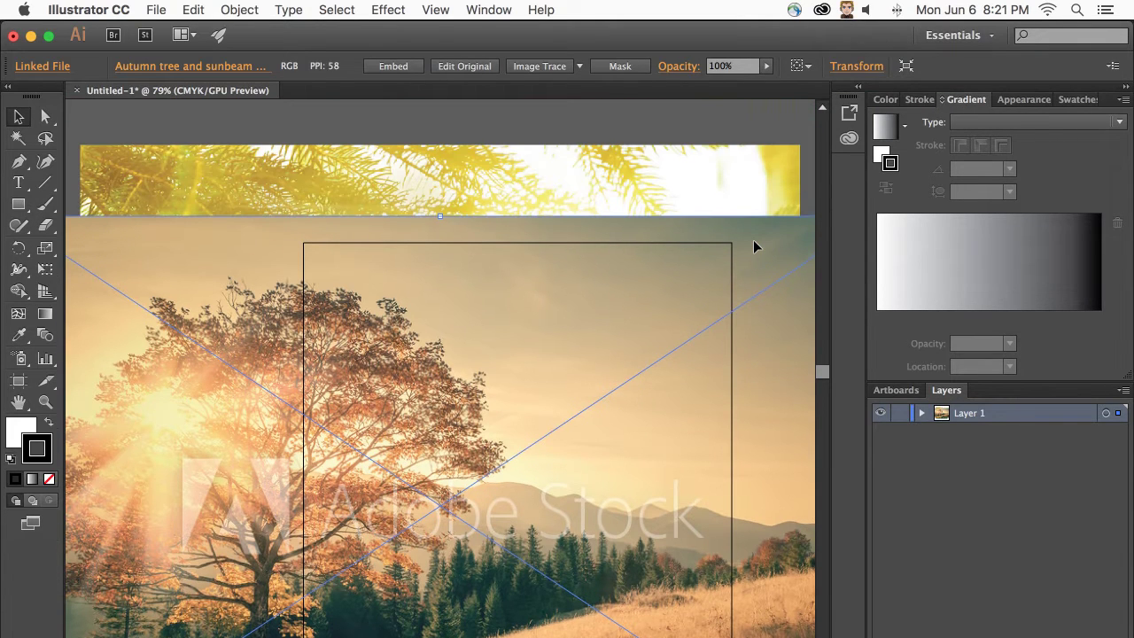
scroll(753, 246, "down", 3)
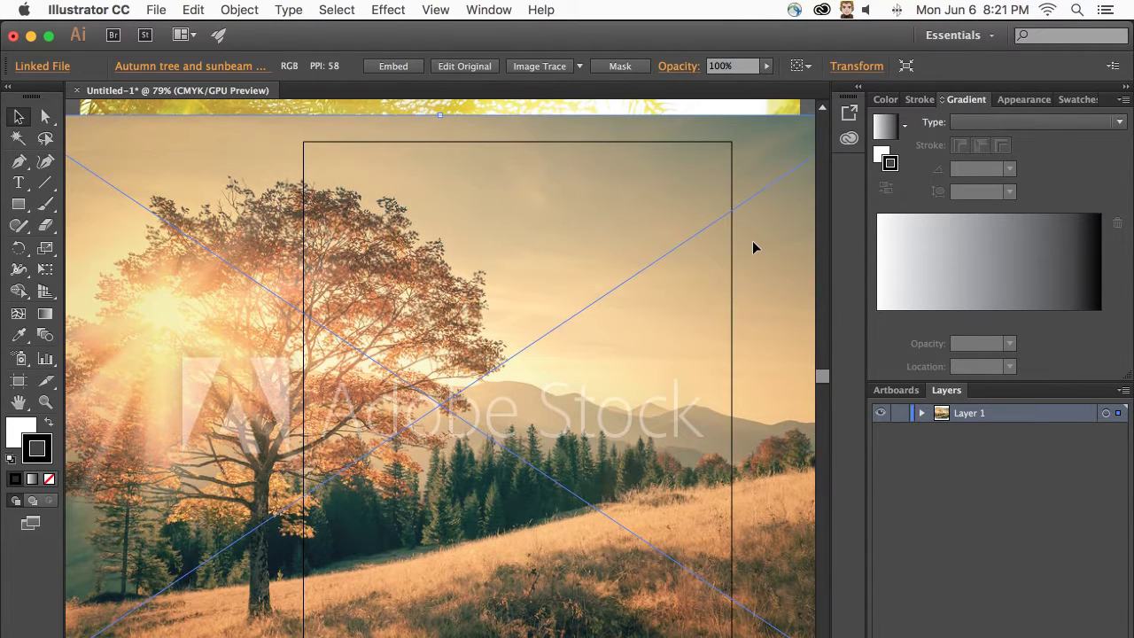
scroll(752, 240, "down", 1)
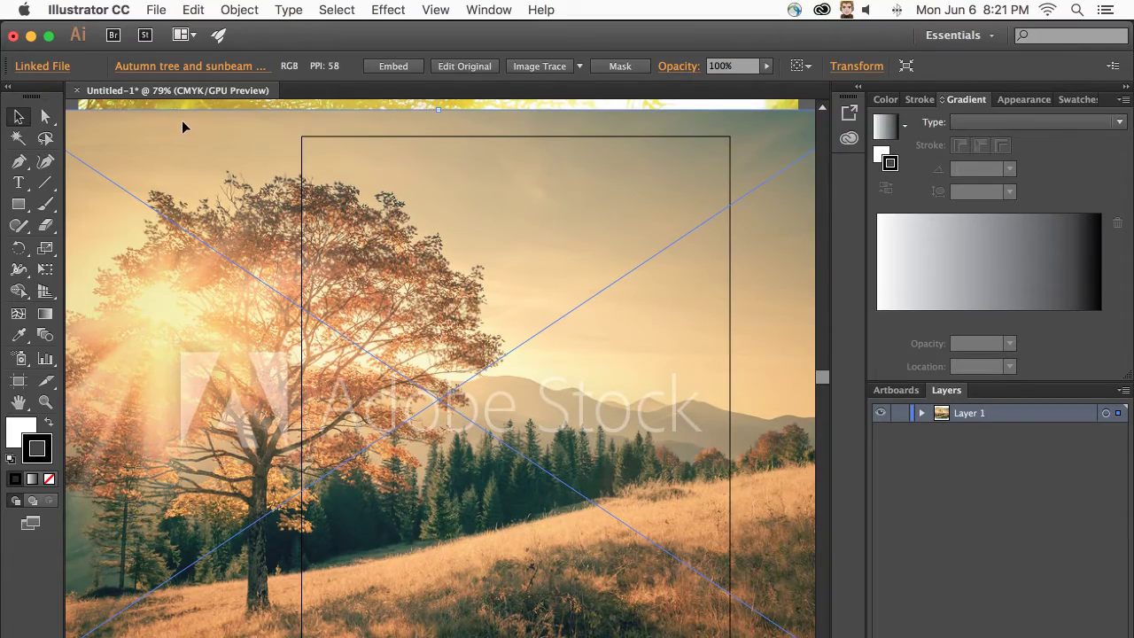
scroll(182, 119, "down", 1)
left_click(32, 36)
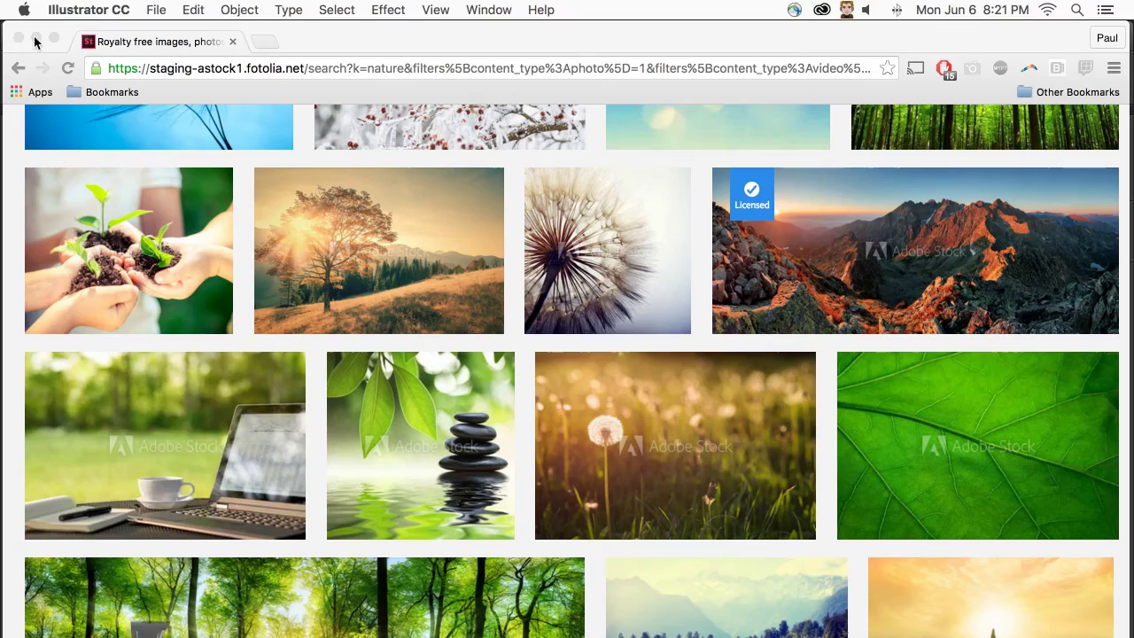
- Browse the Stock home page and Premium Collection editor picks, then minimize Chrome
scroll(559, 319, "up", 10)
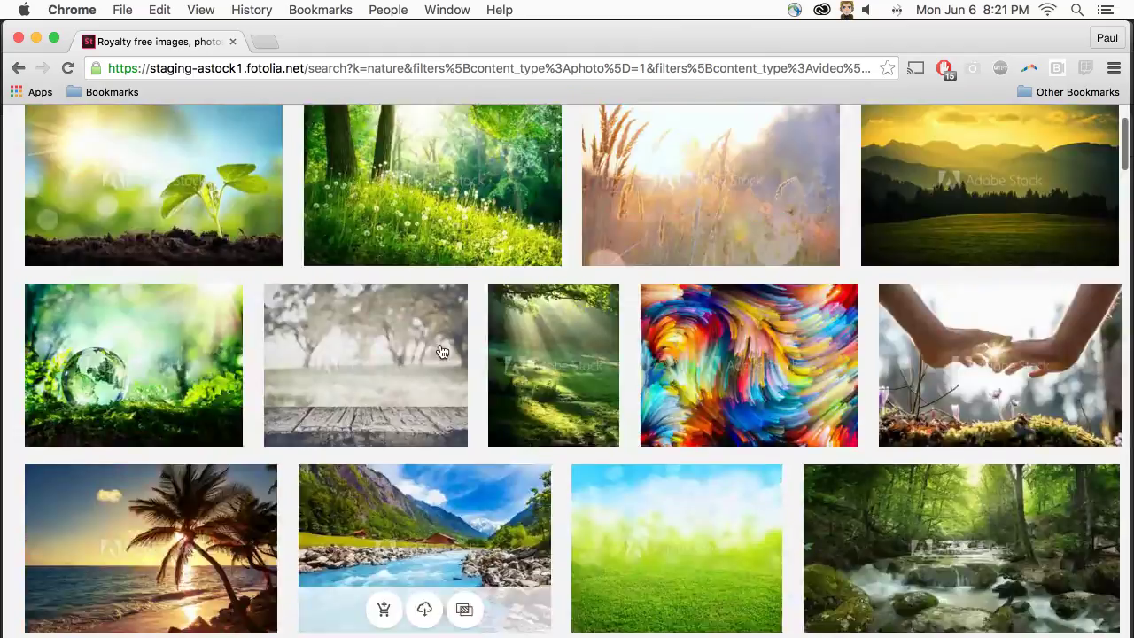
left_click(36, 133)
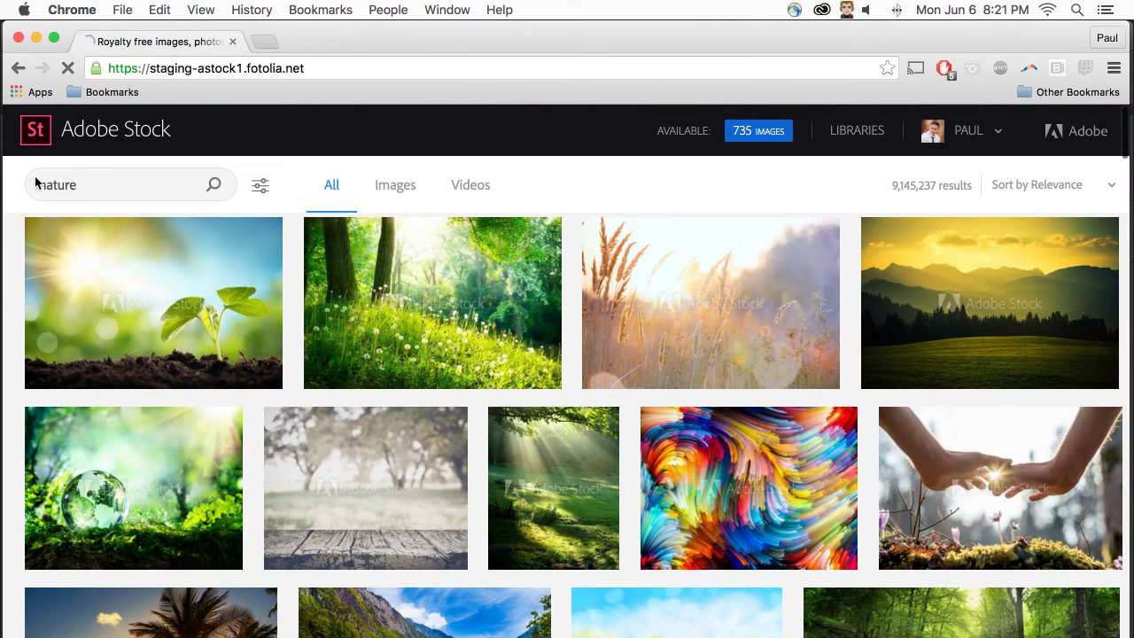
scroll(58, 230, "down", 5)
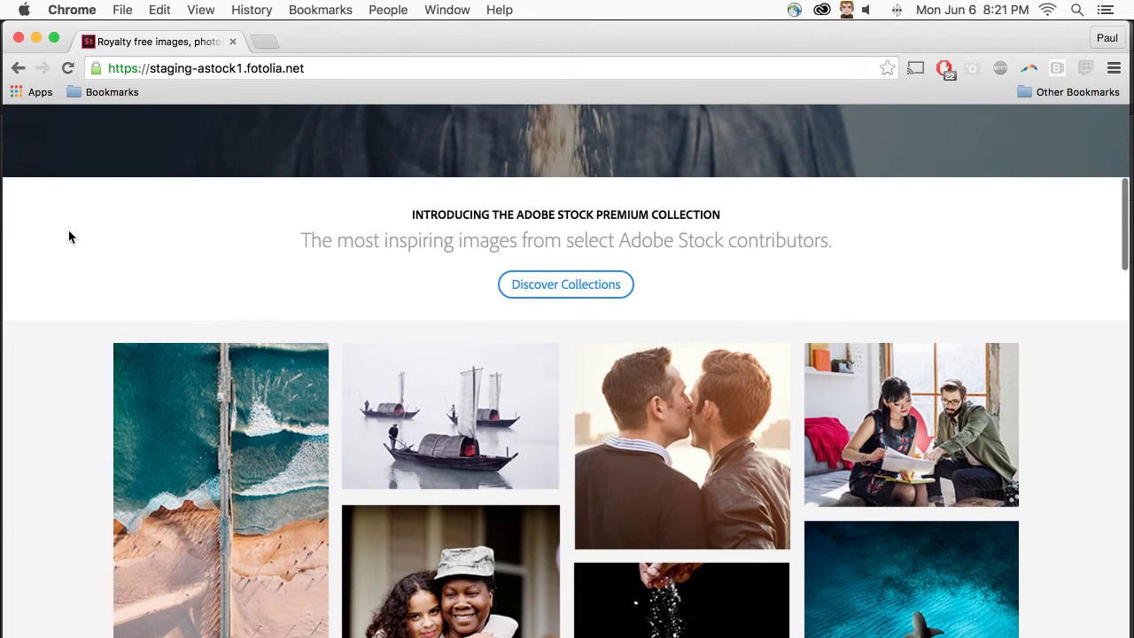
scroll(70, 235, "down", 2)
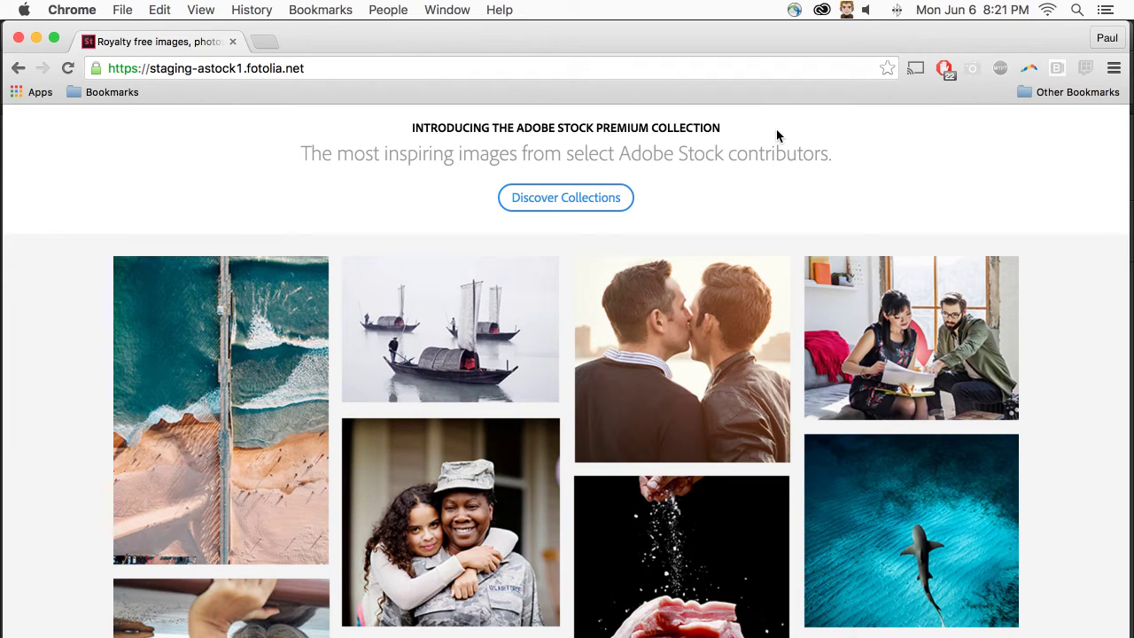
left_click(559, 197)
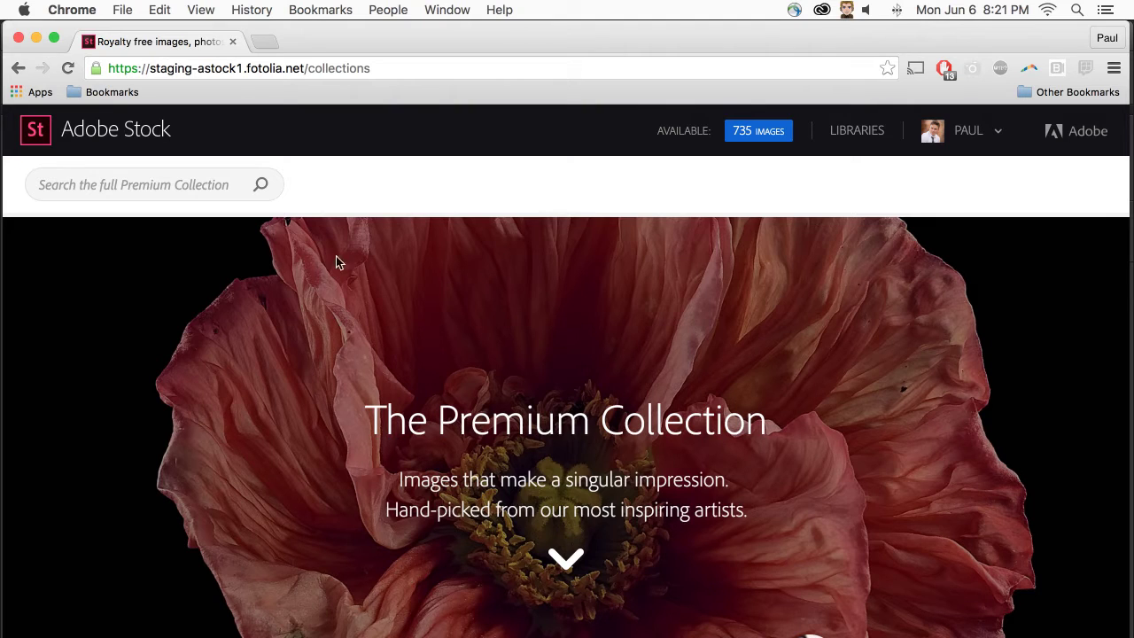
scroll(272, 332, "down", 5)
scroll(269, 331, "down", 5)
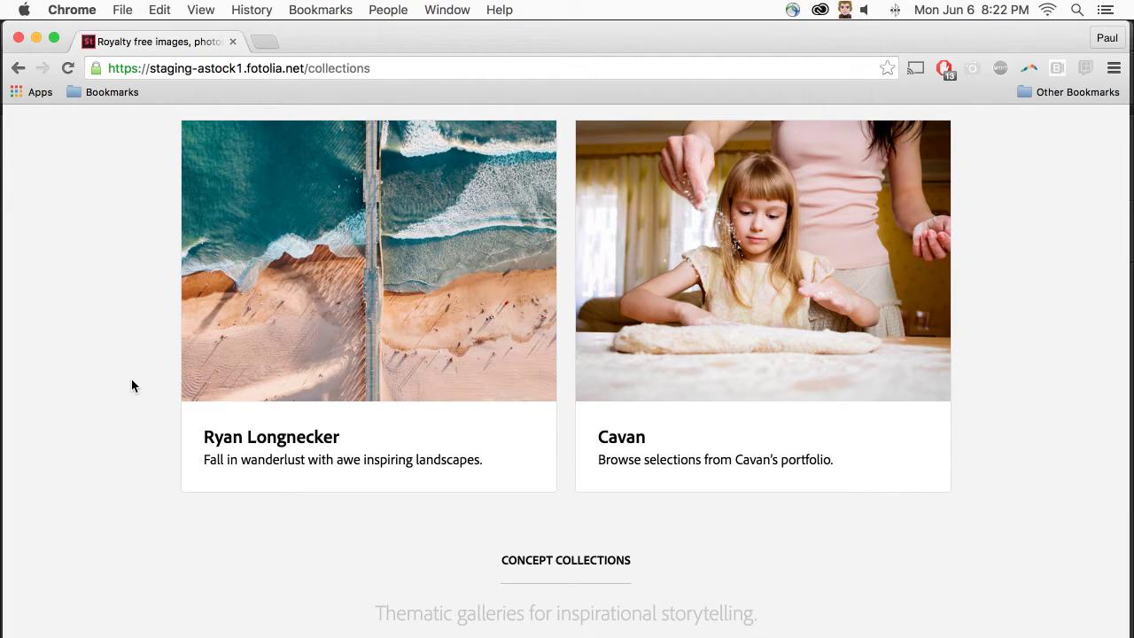
left_click(35, 37)
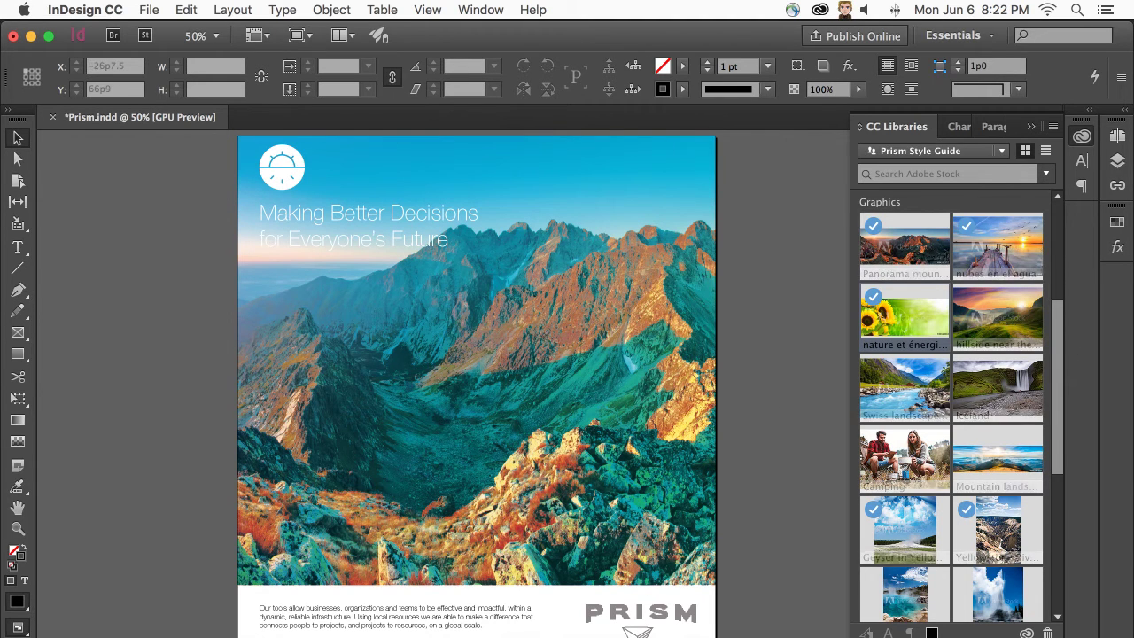
- Switch to Photoshop and briefly open then close the Prism Style Guide library
key("super+Tab")
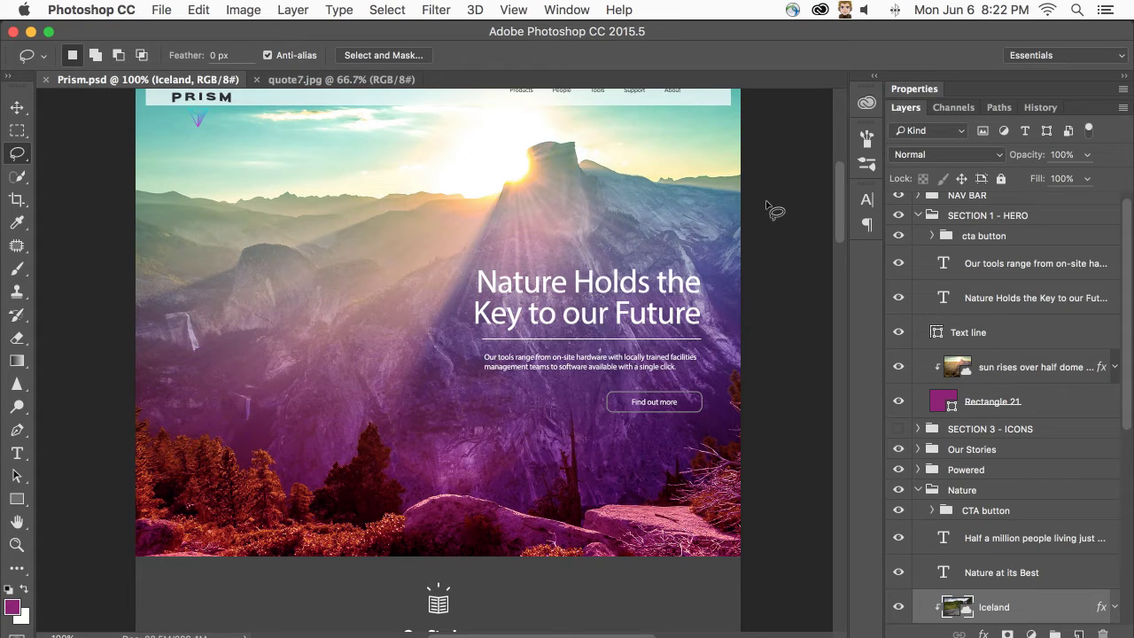
scroll(773, 205, "up", 3)
left_click(866, 104)
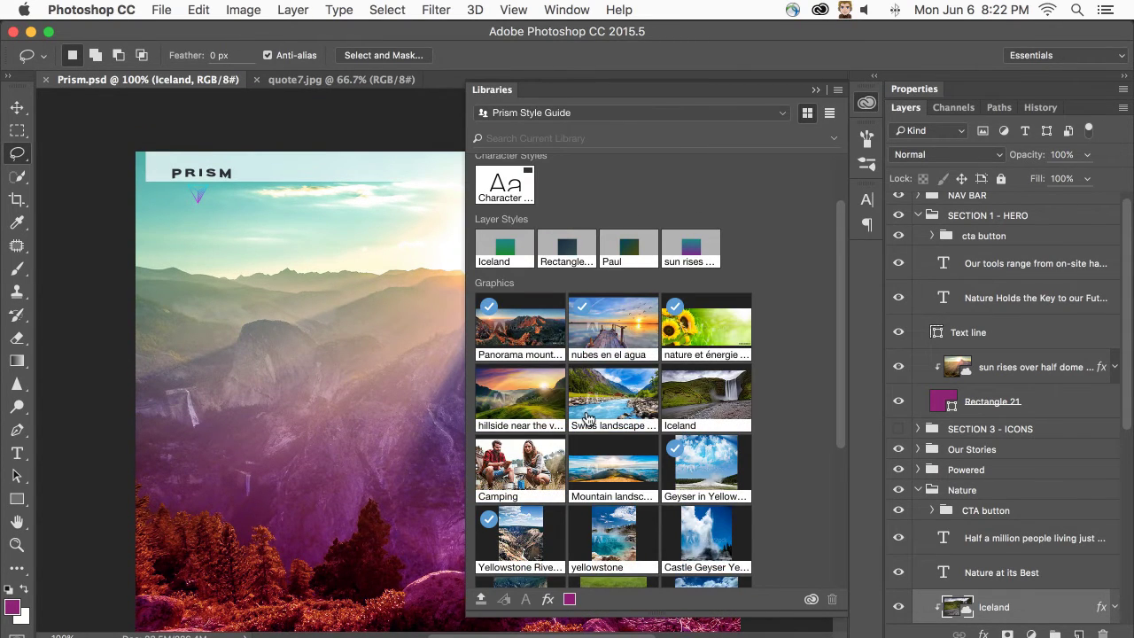
scroll(585, 417, "down", 5)
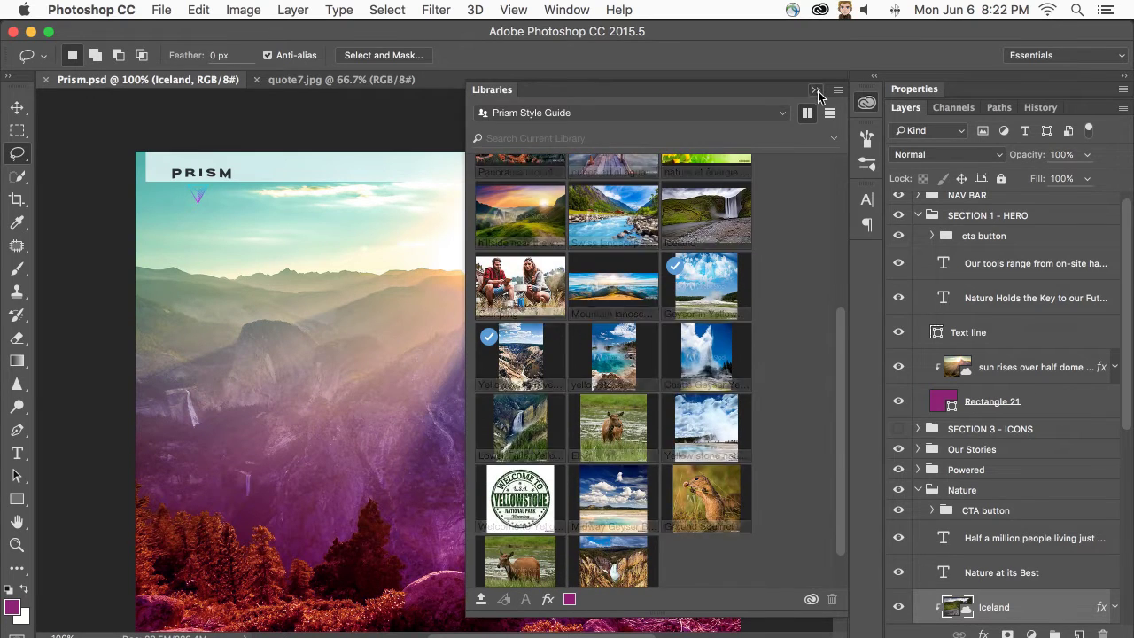
left_click(817, 92)
scroll(622, 223, "down", 15)
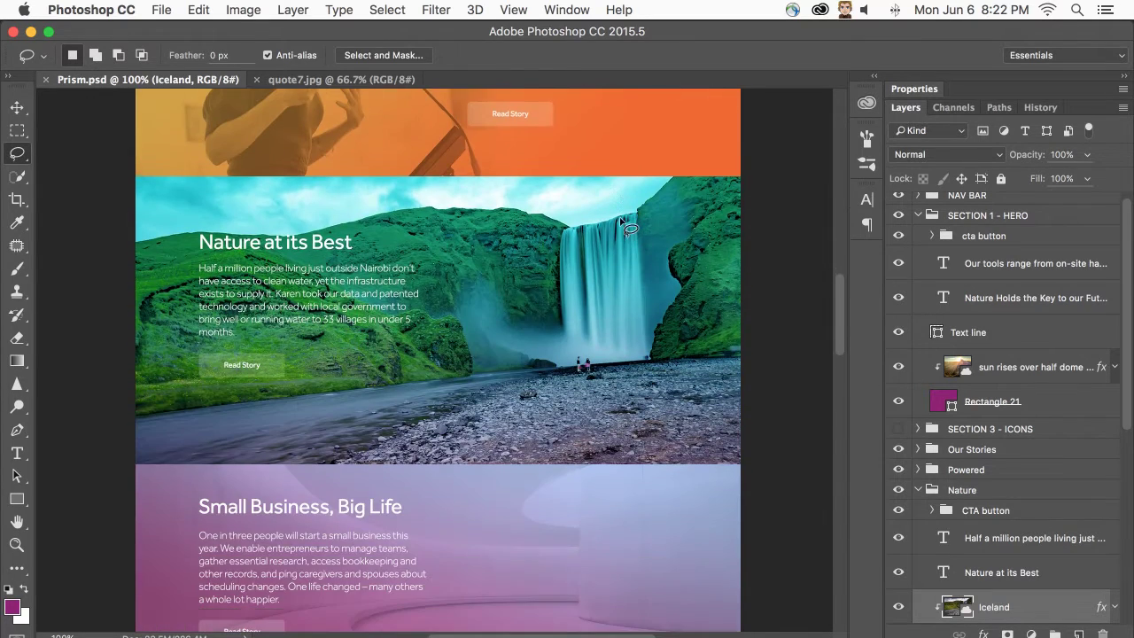
- With the Move tool, select the Iceland waterfall layer in Nature at its Best
left_click(17, 109)
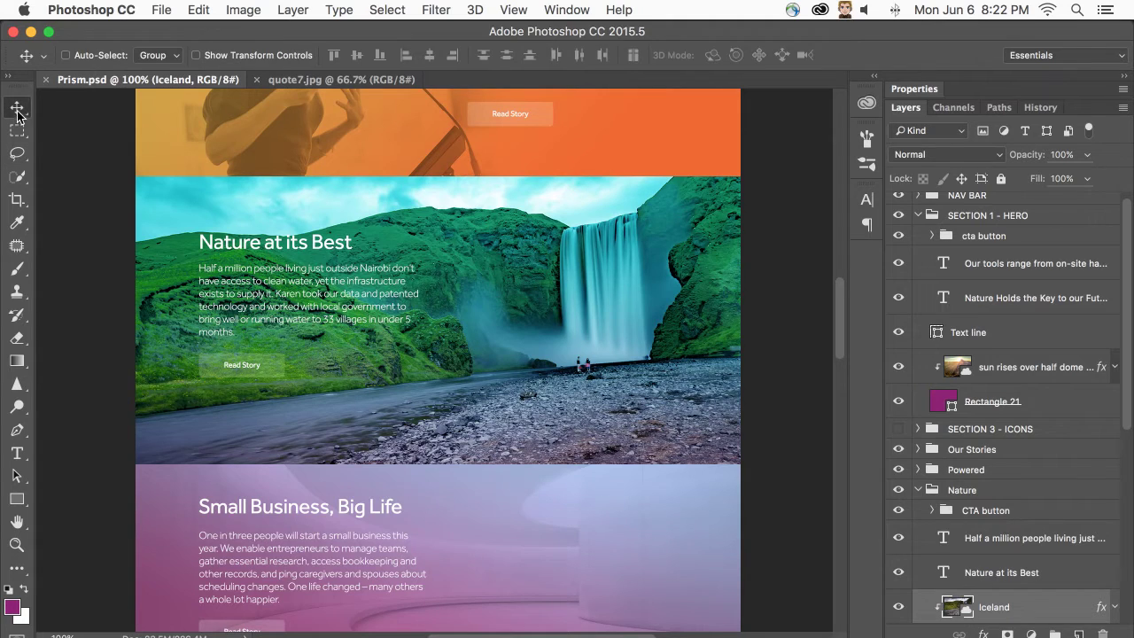
left_click(478, 314)
scroll(1036, 557, "down", 1)
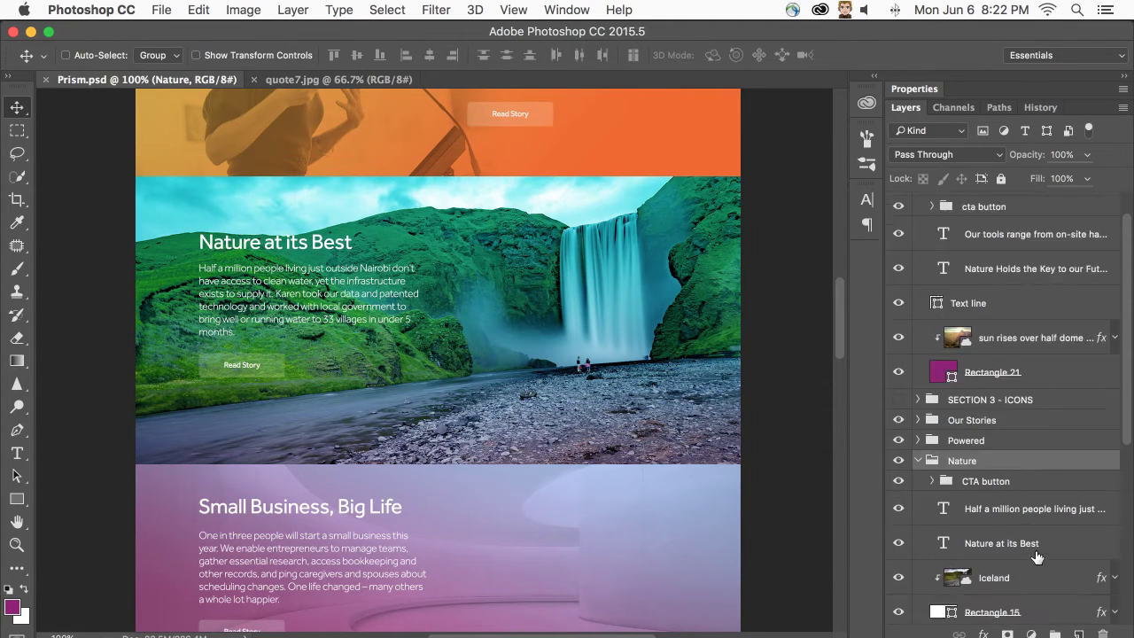
scroll(1036, 557, "down", 5)
left_click(989, 386)
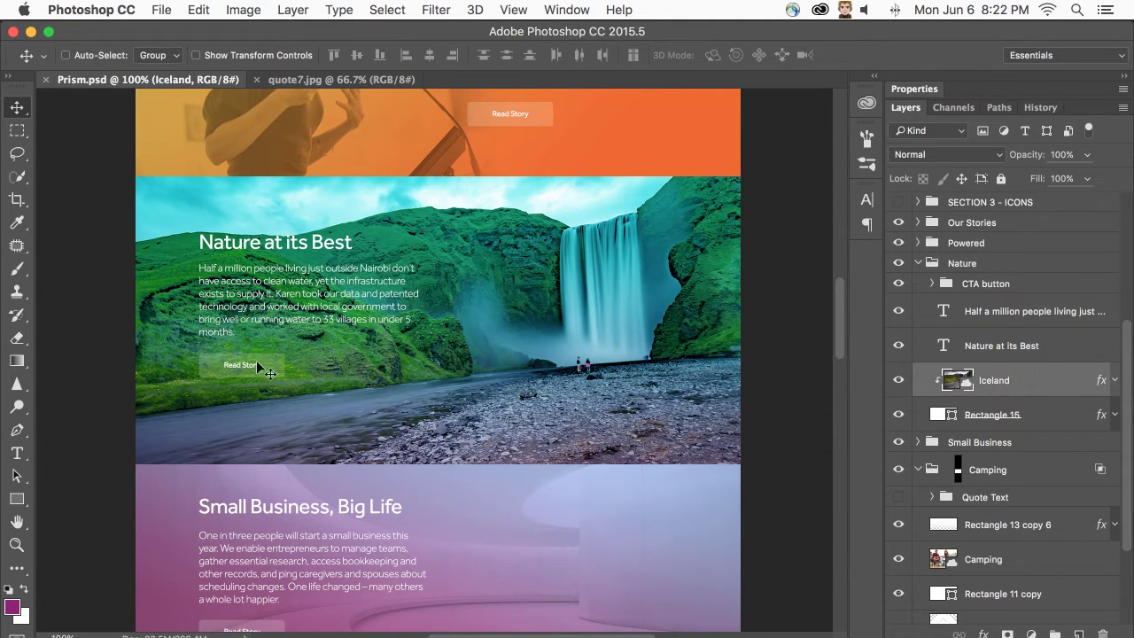
- In the Iceland smart object, rotate the waterfall photo 5.6° and widen the crop with content-aware fill
double_click(955, 380)
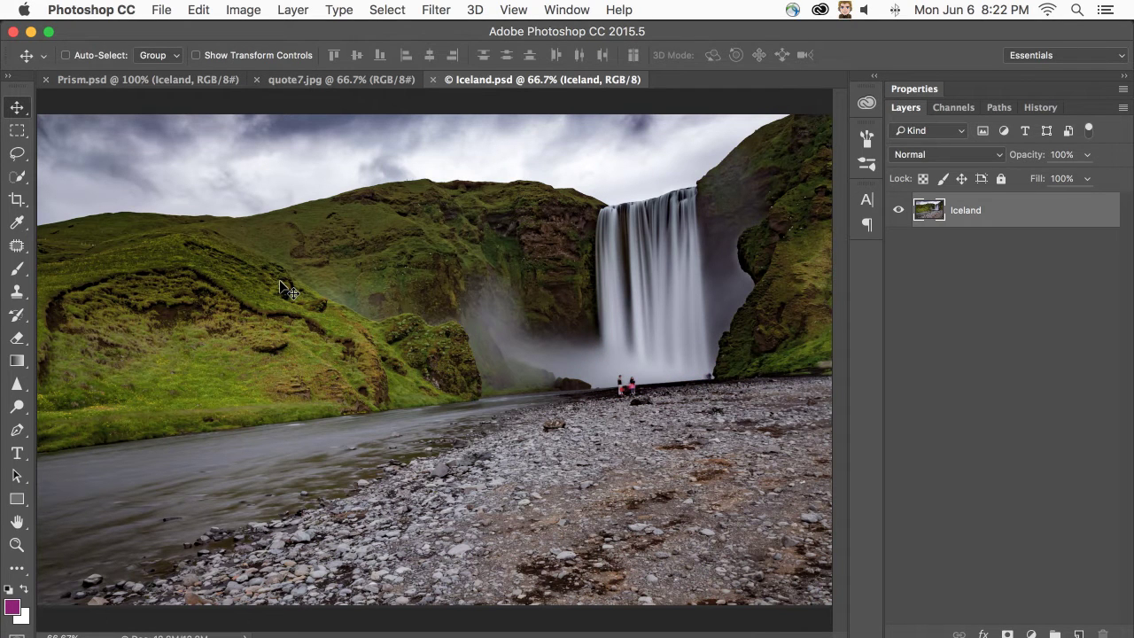
left_click(17, 200)
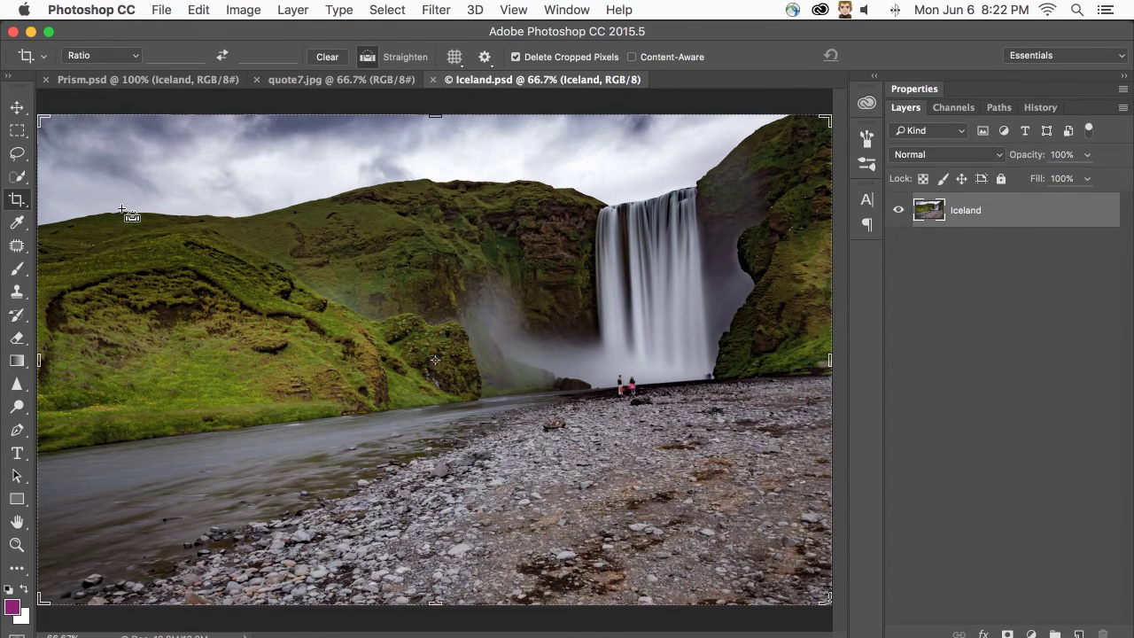
key("super+minus")
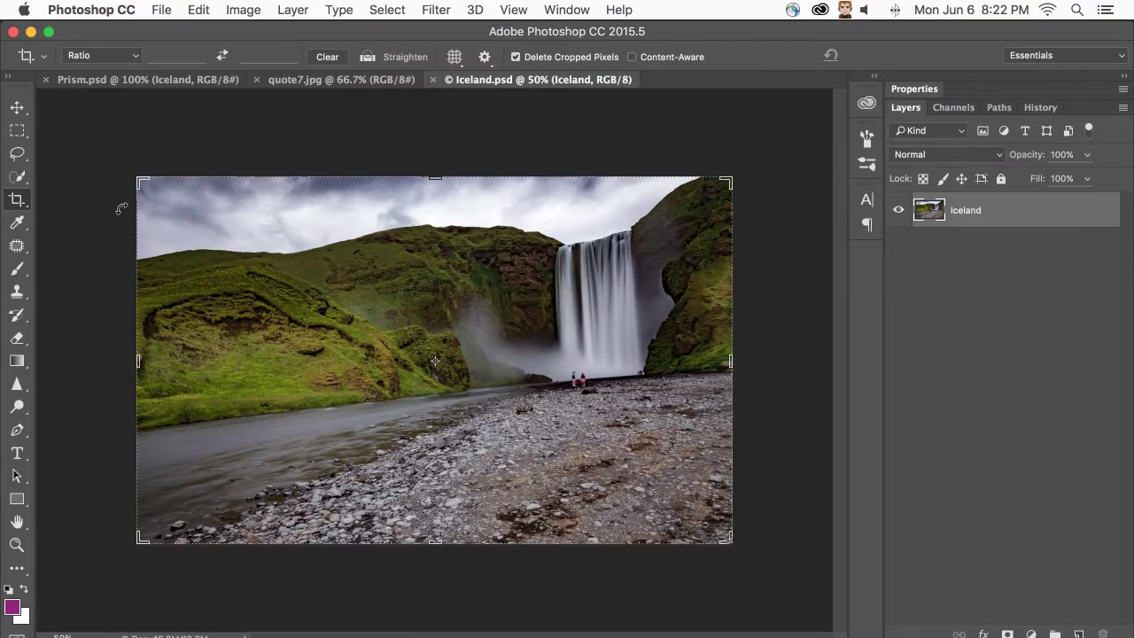
left_click_drag(124, 174, 152, 144)
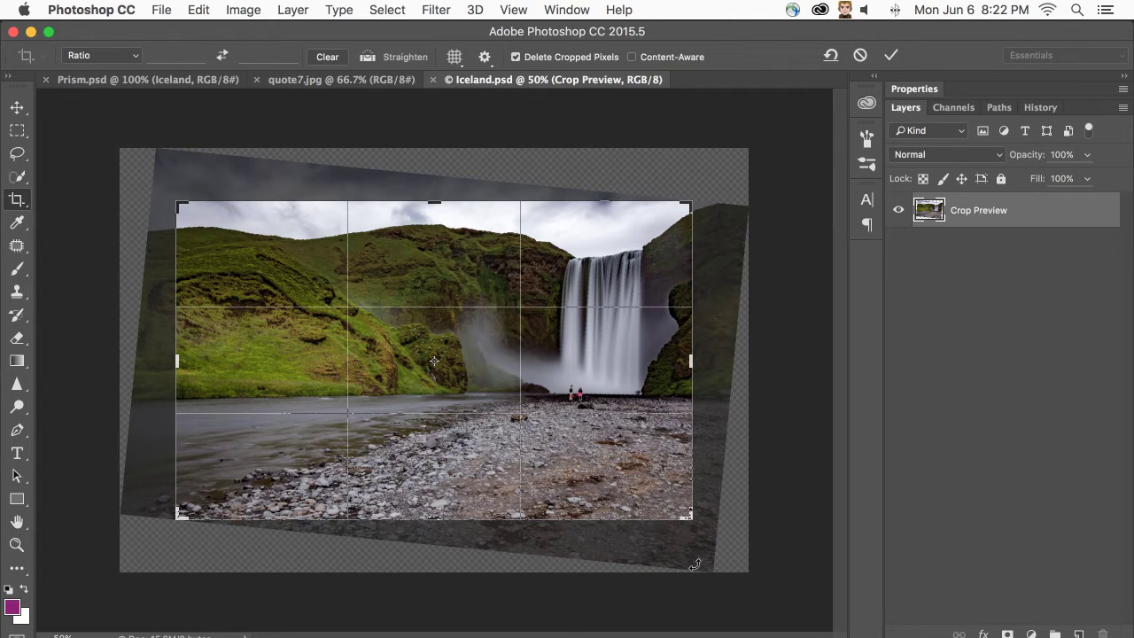
left_click_drag(691, 202, 722, 177)
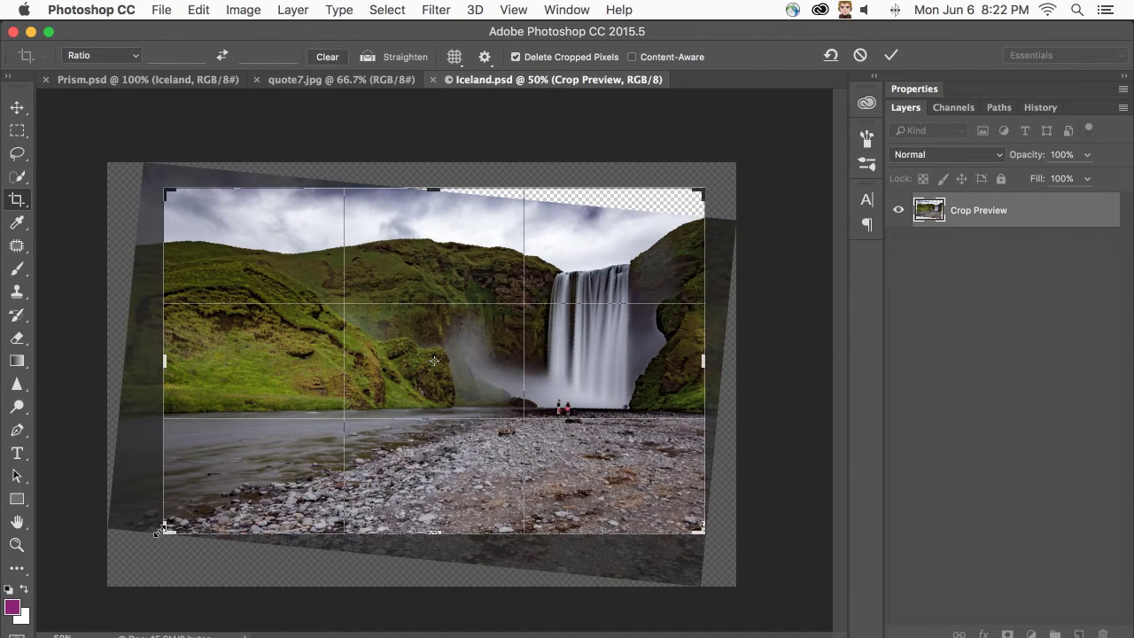
left_click_drag(166, 530, 151, 546)
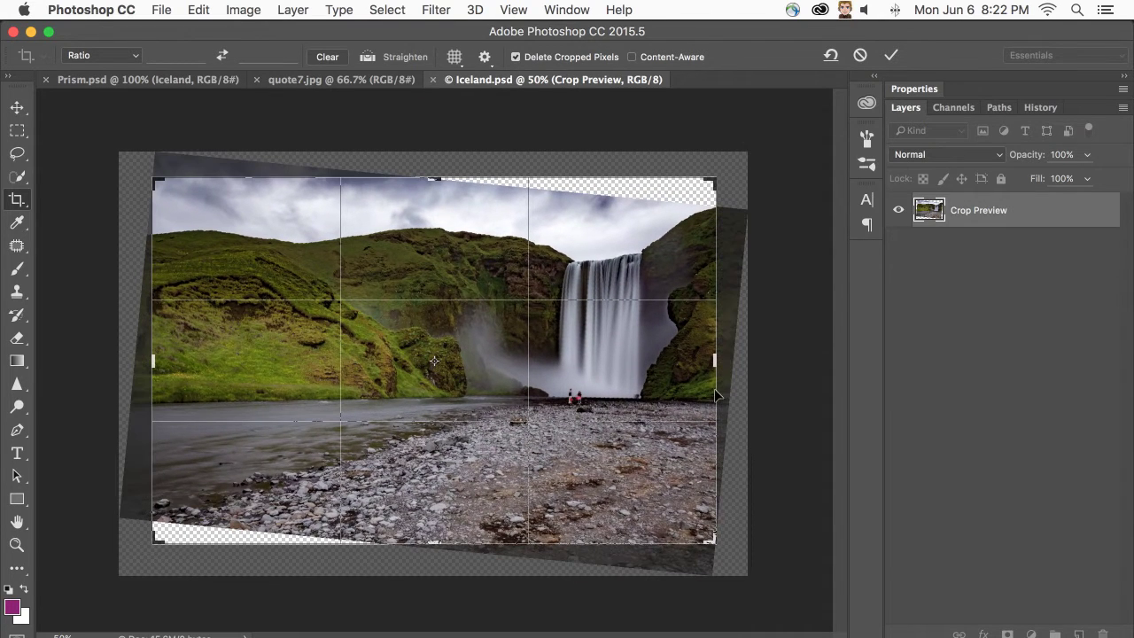
left_click_drag(714, 361, 727, 359)
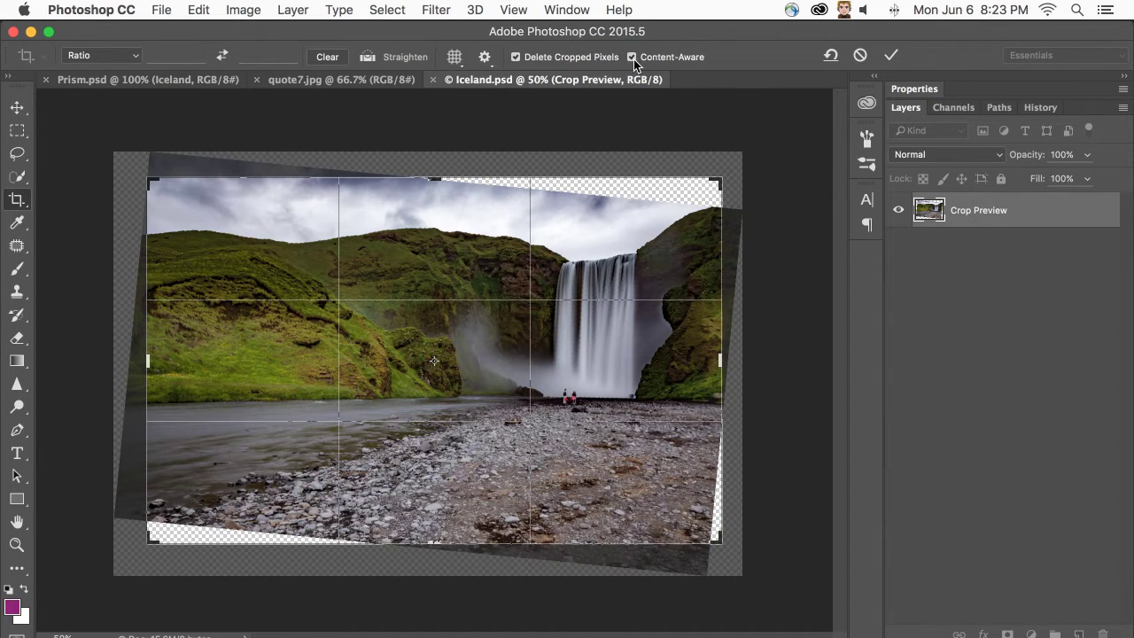
key("Return")
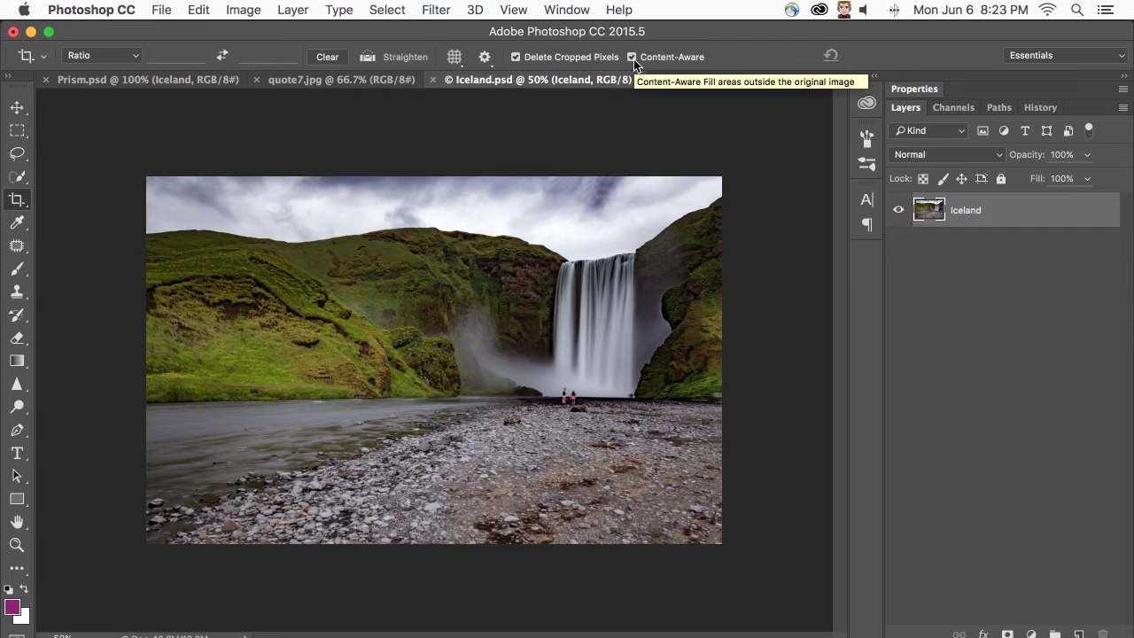
- Back in Prism.psd, select the Camping section of the layout
left_click(111, 82)
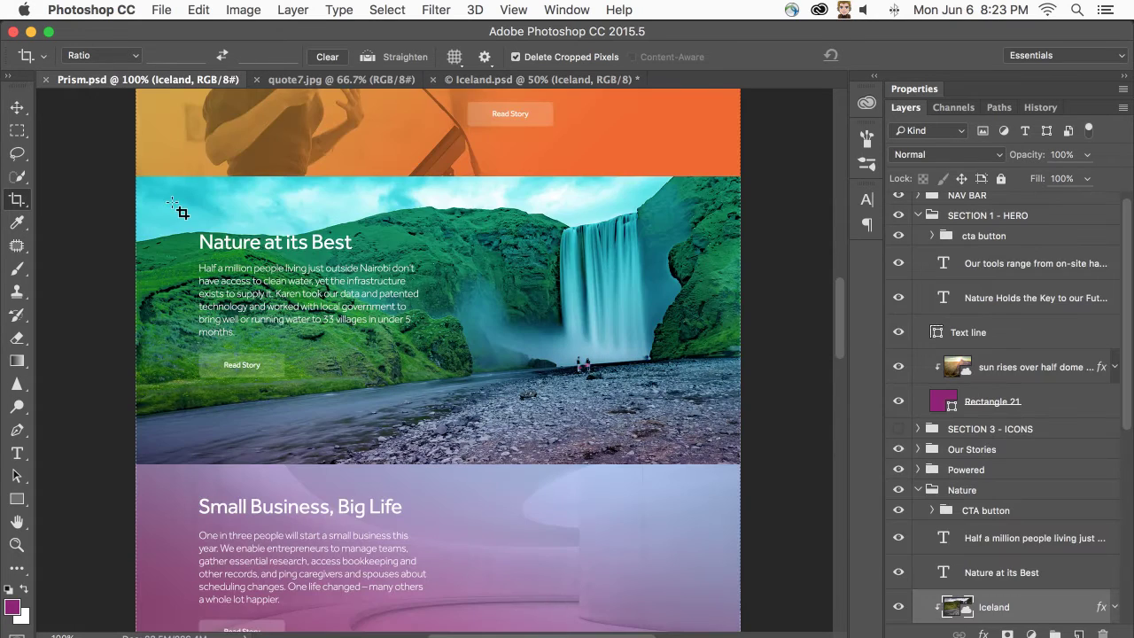
scroll(182, 209, "down", 8)
scroll(181, 209, "down", 5)
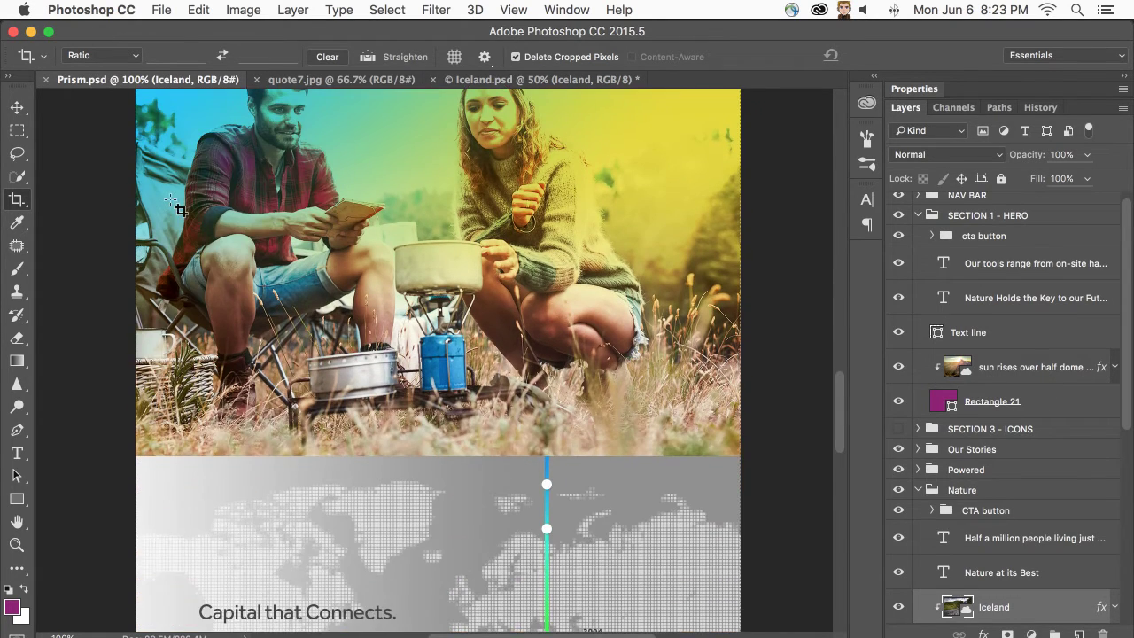
scroll(181, 206, "up", 2)
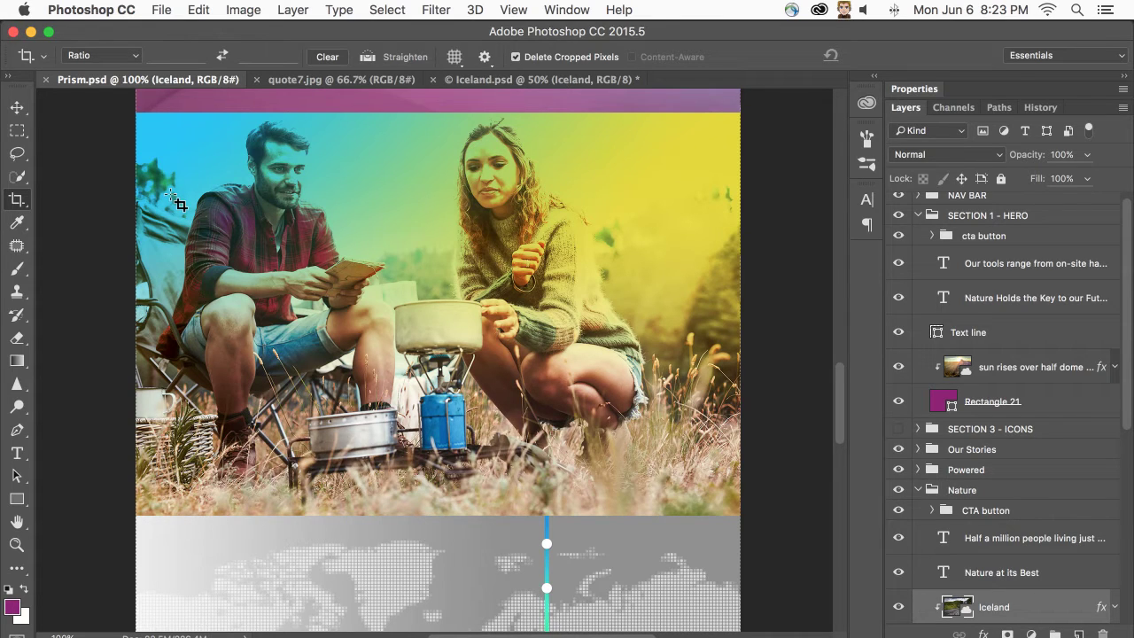
left_click(275, 260)
scroll(940, 542, "down", 3)
scroll(939, 542, "down", 3)
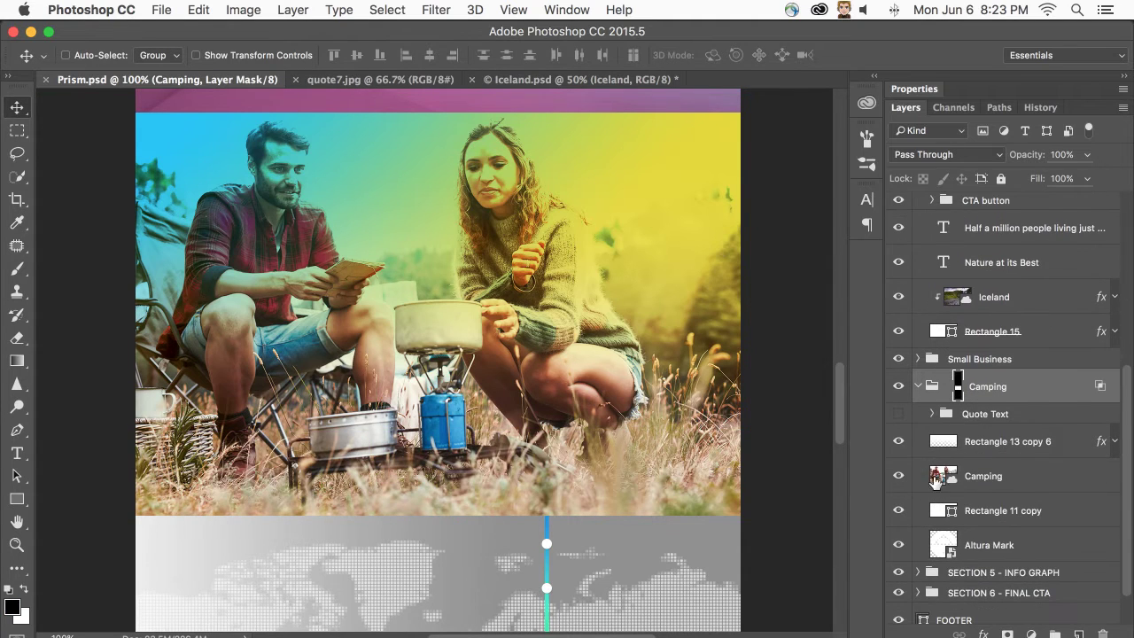
- Try Liquify on the Camping layer, then open the Camping smart object as Camping.psd
left_click(936, 478)
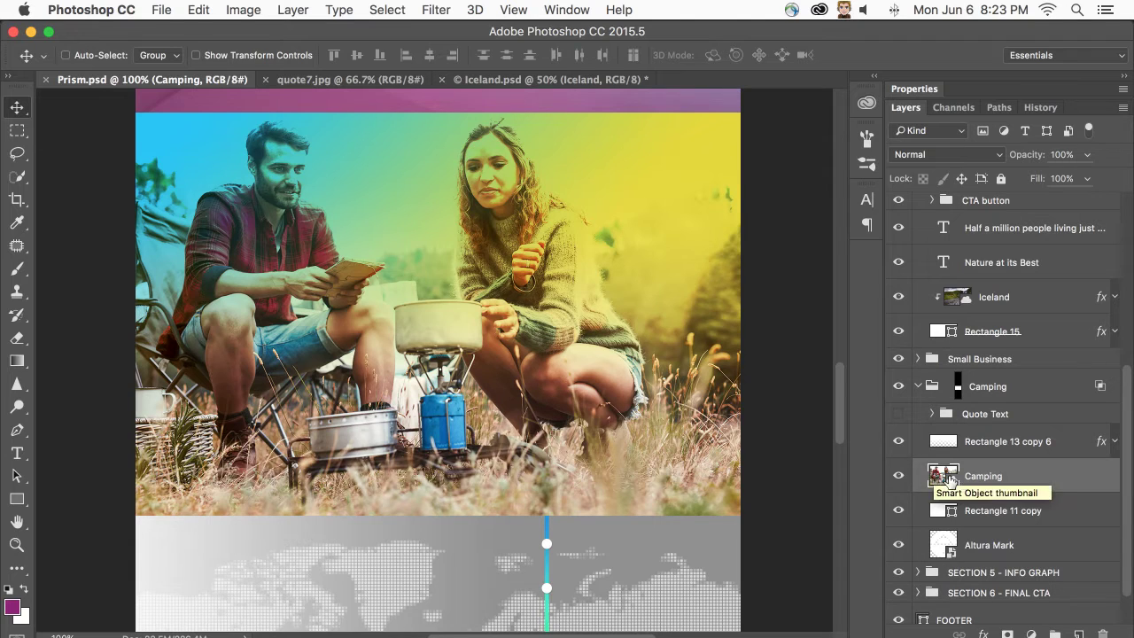
left_click(434, 9)
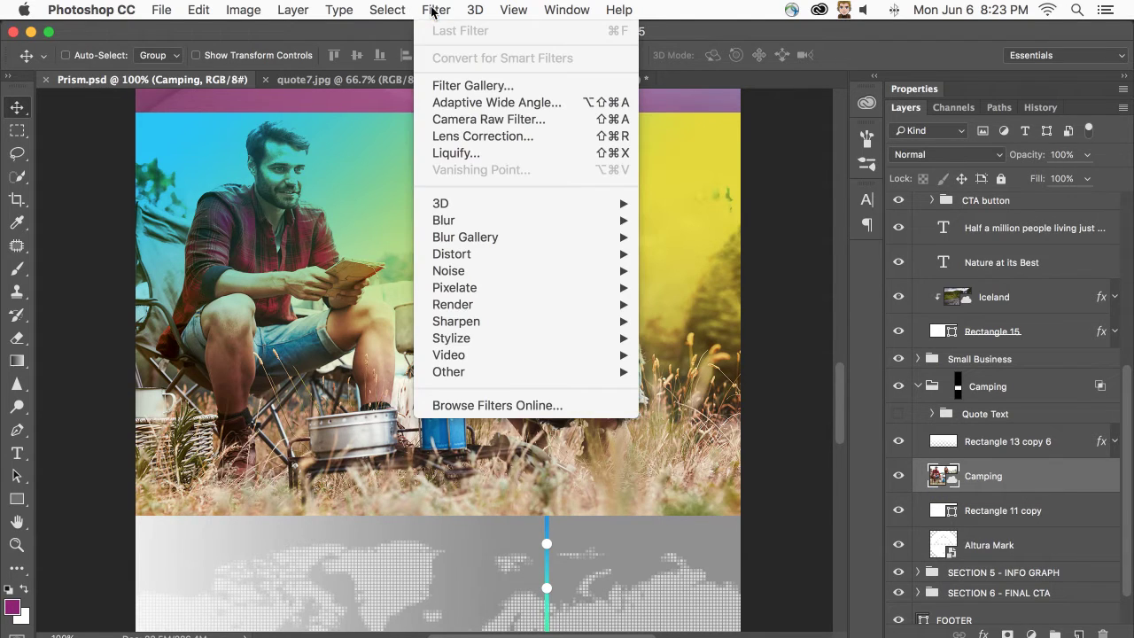
left_click(591, 156)
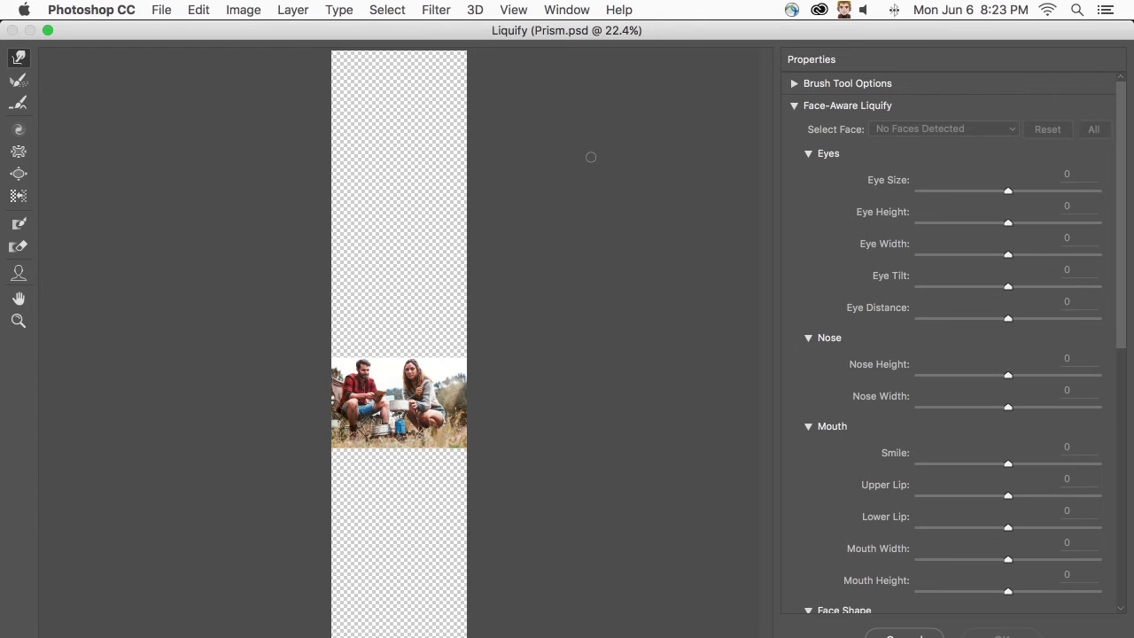
key("Escape")
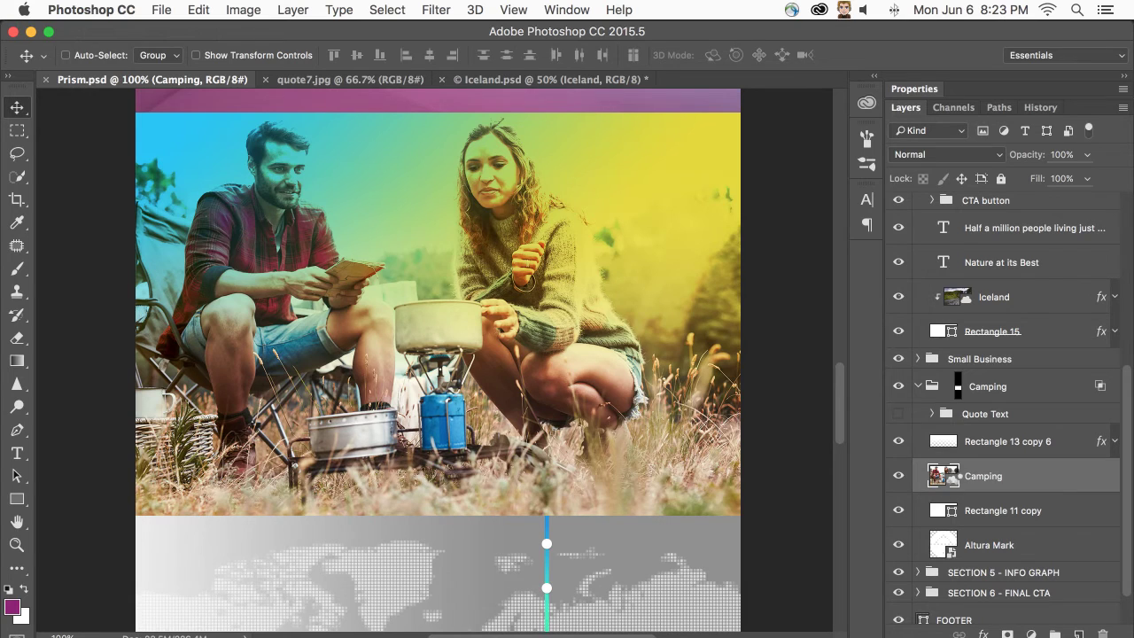
double_click(943, 475)
left_click(387, 10)
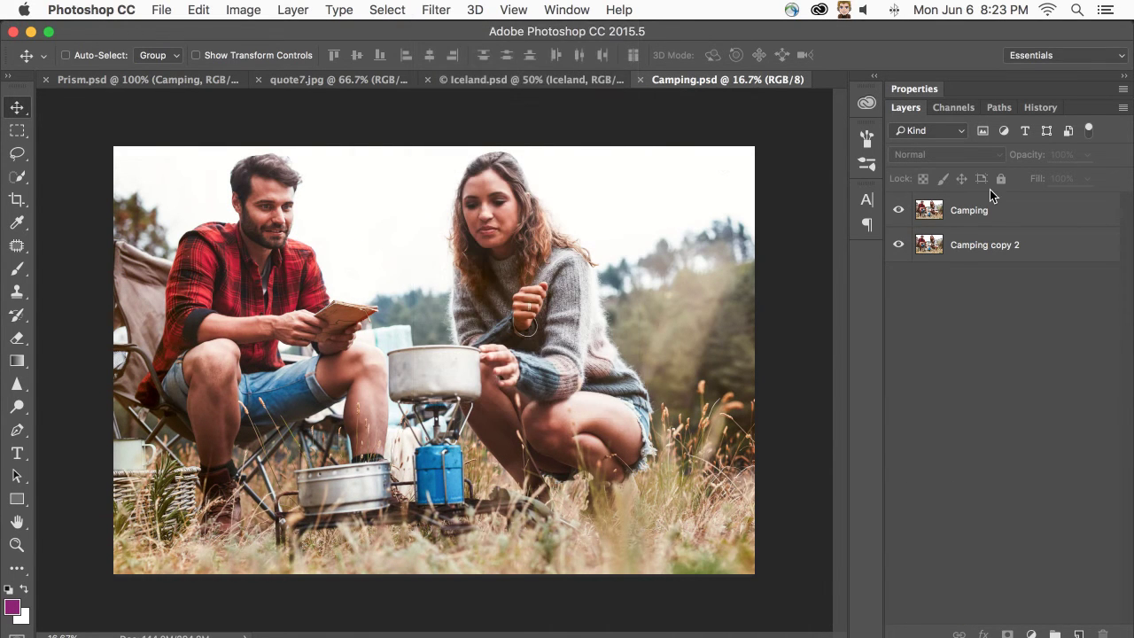
- Open Liquify on the Camping layer with the Face tool and zoom in on the man
left_click(985, 211)
left_click(450, 10)
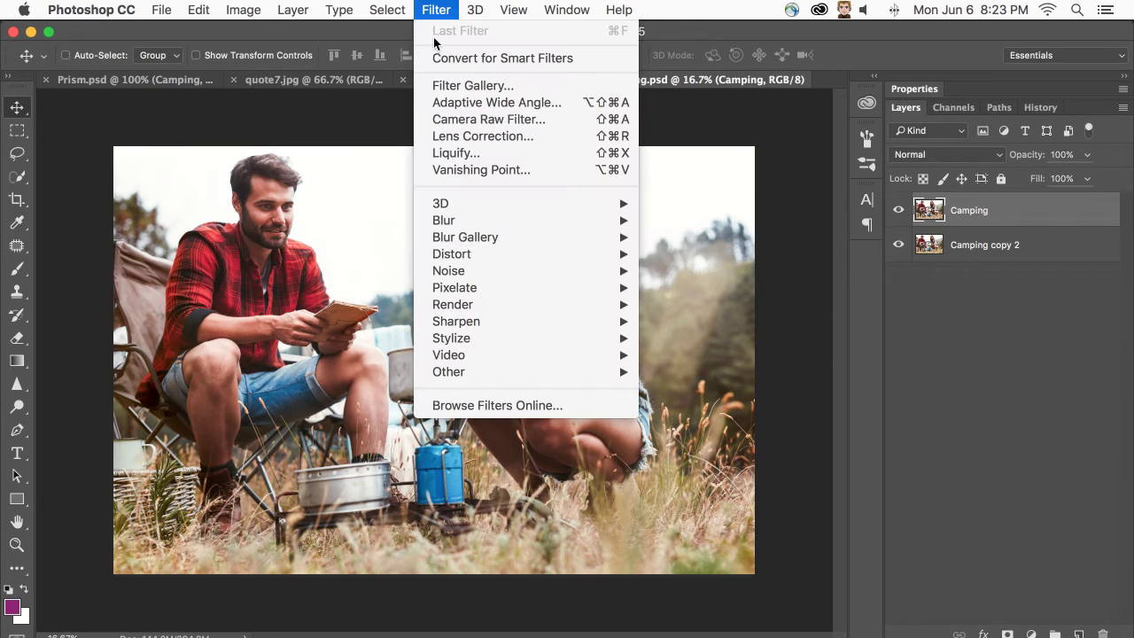
left_click(463, 156)
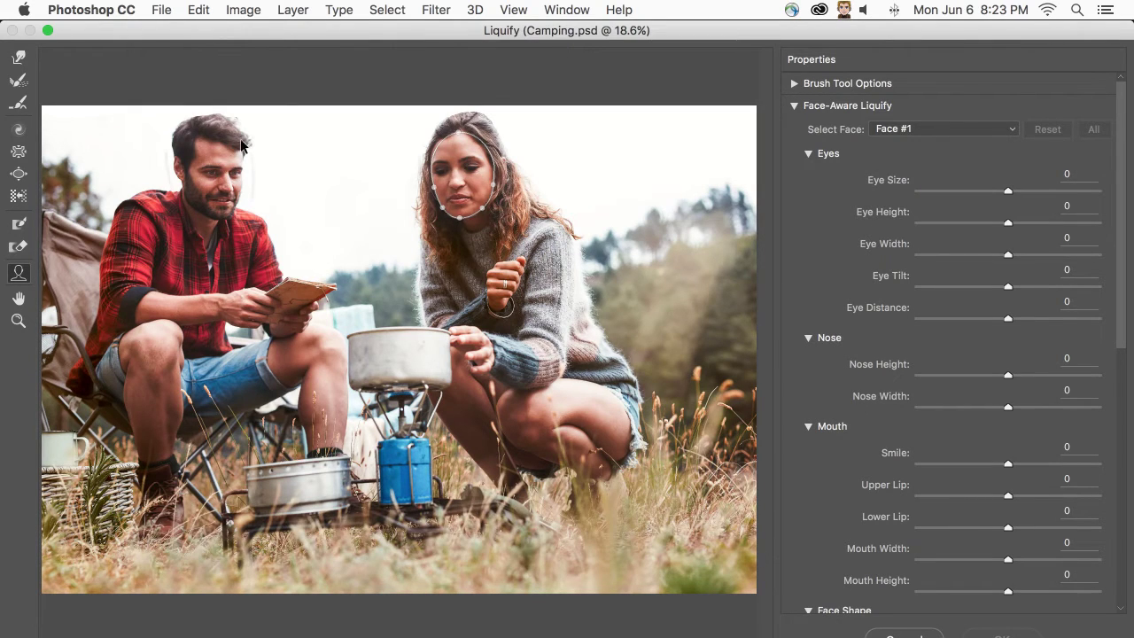
left_click(17, 275)
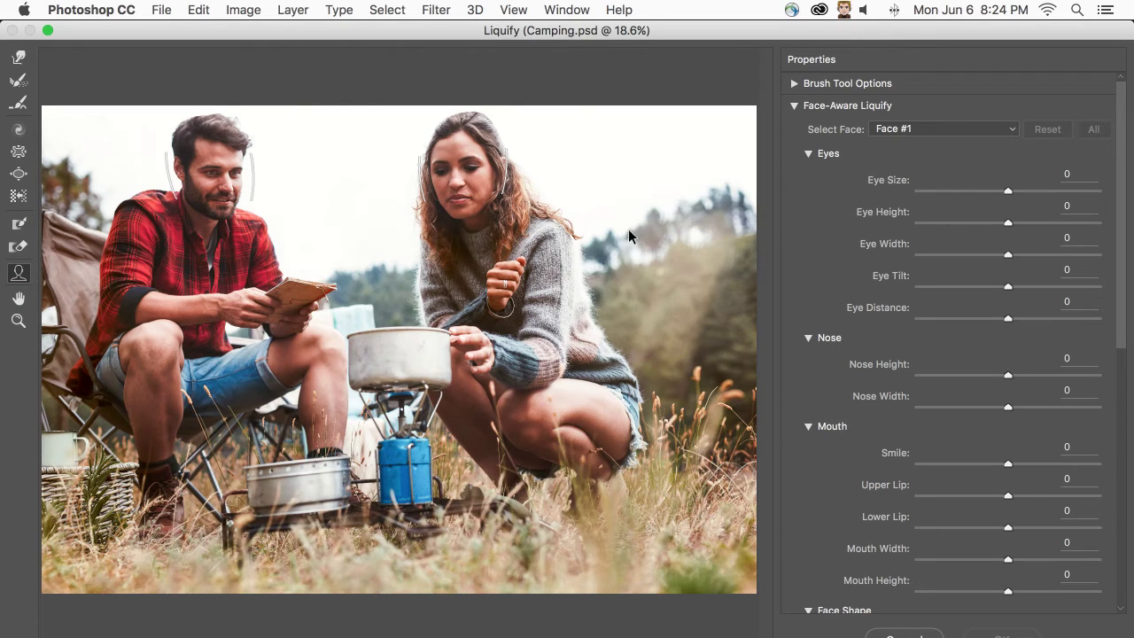
key("super+plus")
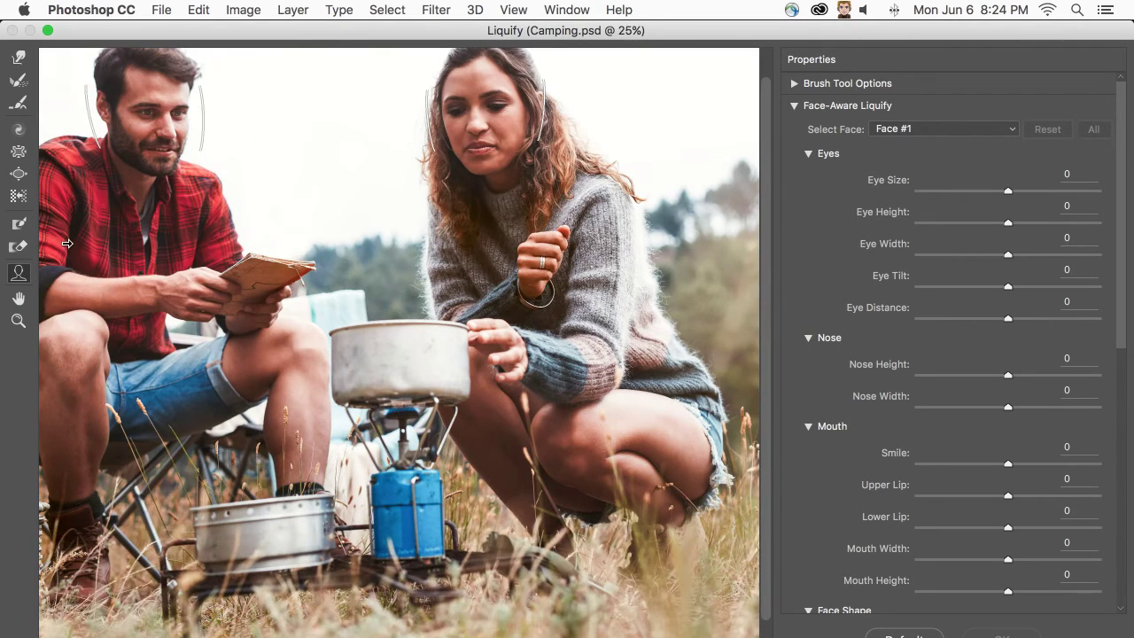
key("super+plus")
scroll(217, 130, "left", 5)
scroll(217, 129, "up", 3)
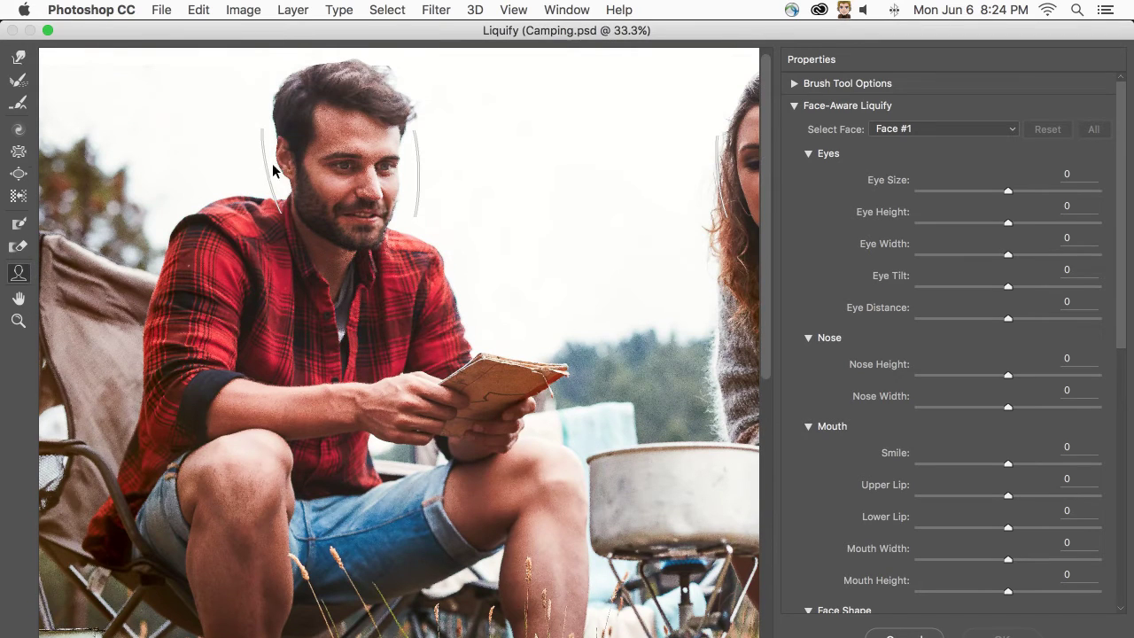
mouse_move(266, 164)
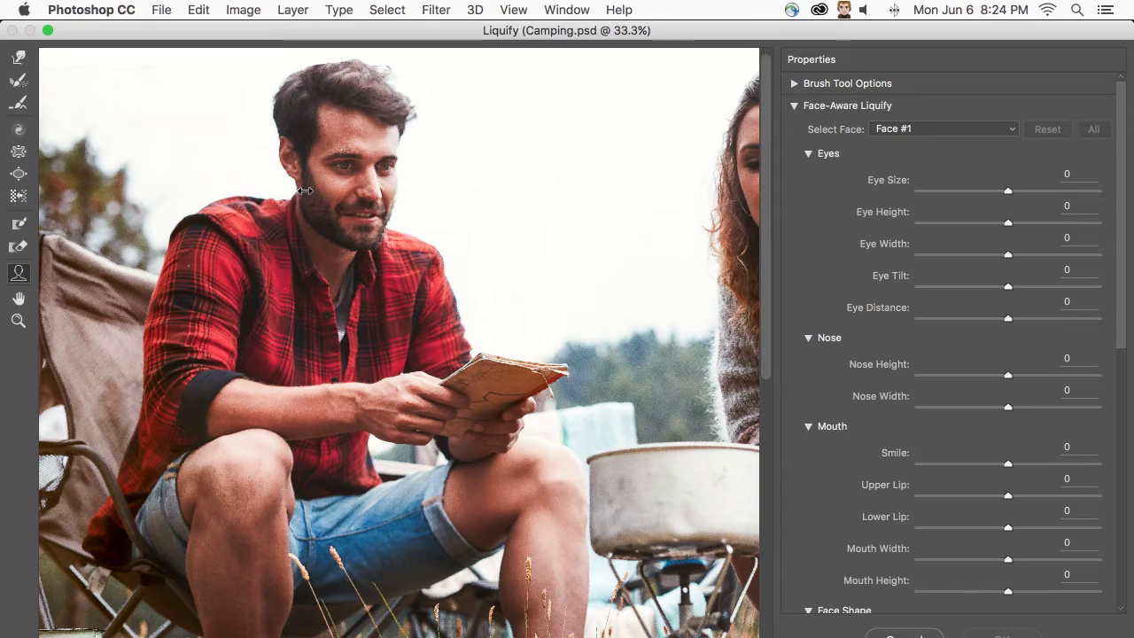
- Widen the man's jaw slightly, switch to the woman's face, and apply the Liquify edits
left_click_drag(305, 190, 301, 190)
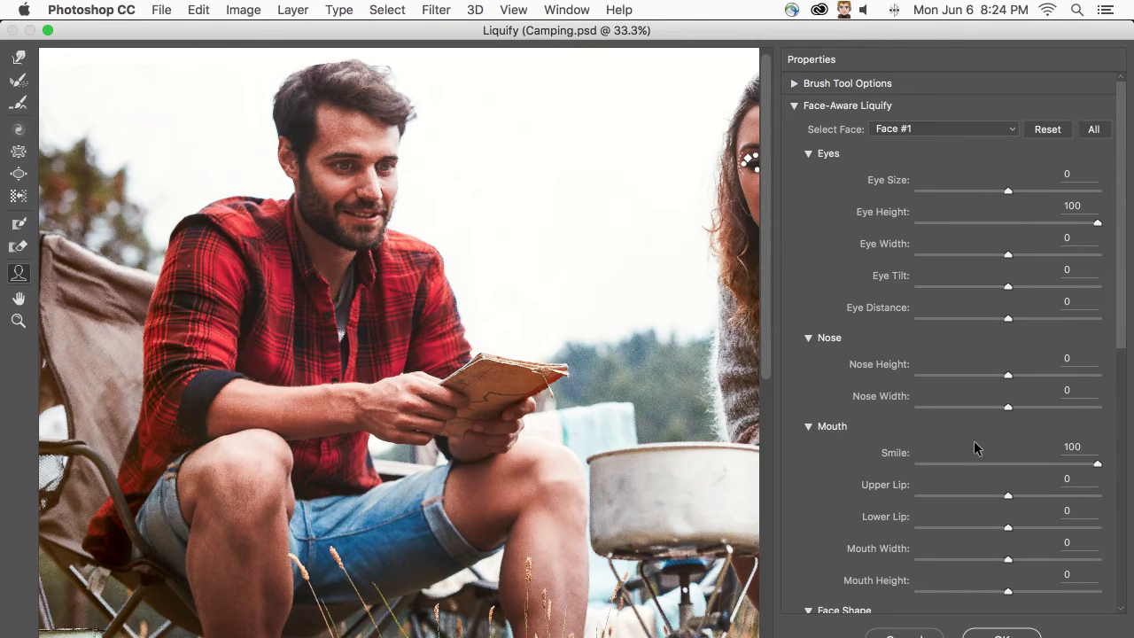
scroll(597, 296, "right", 10)
scroll(597, 297, "left", 3)
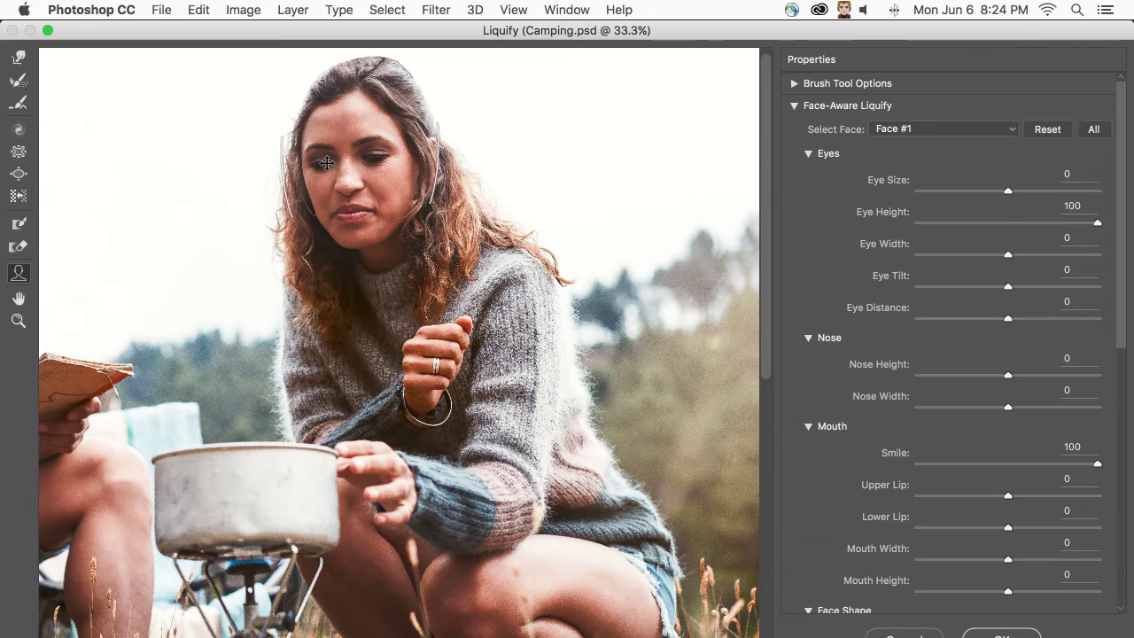
left_click(382, 217)
key("Escape")
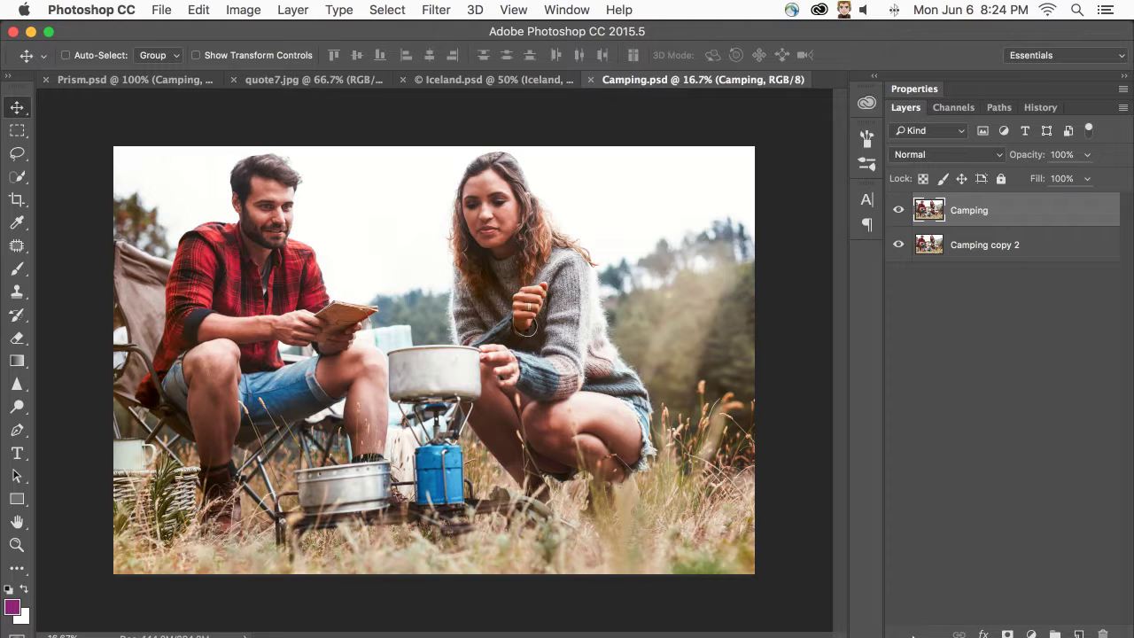
- Check Prism.psd, then bring quote7.jpg to the front and open the Type menu
left_click(130, 81)
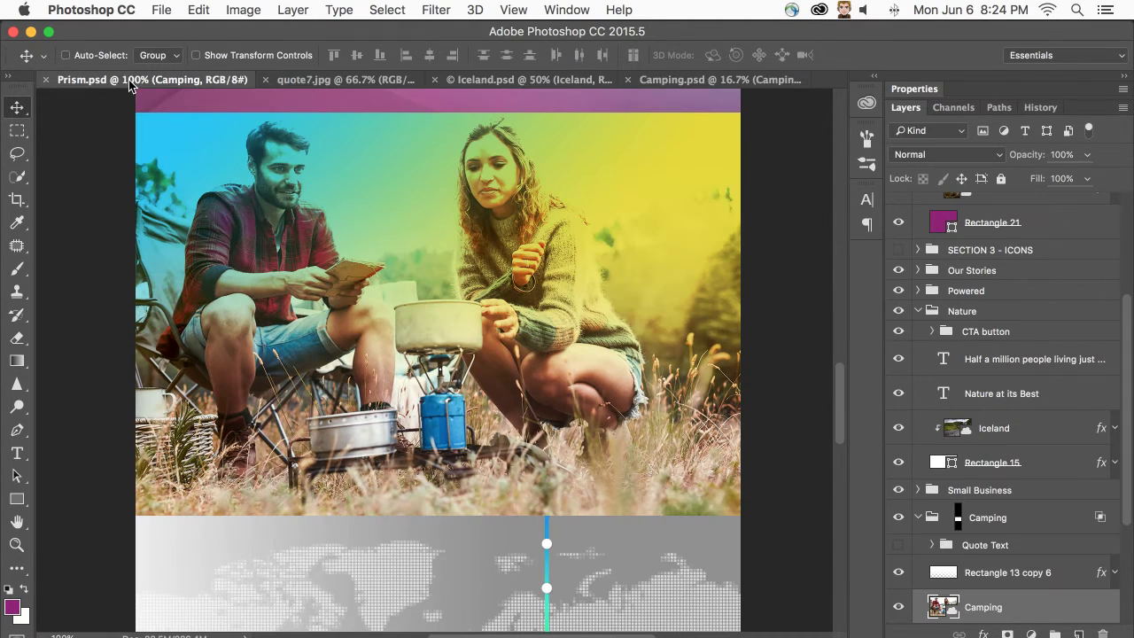
scroll(348, 232, "up", 20)
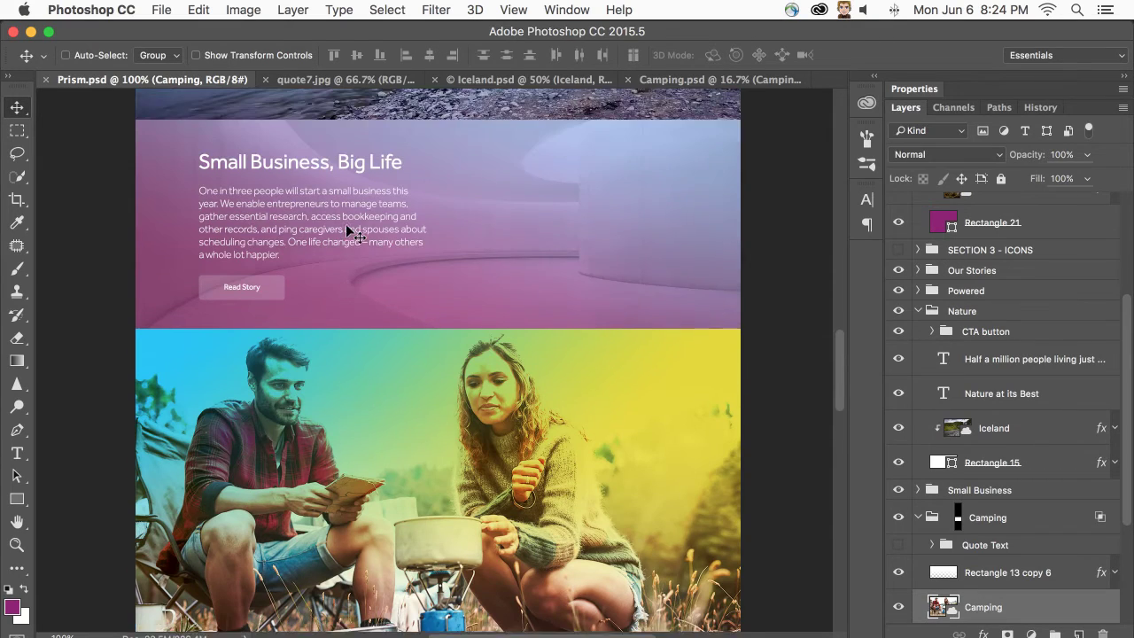
scroll(353, 243, "up", 8)
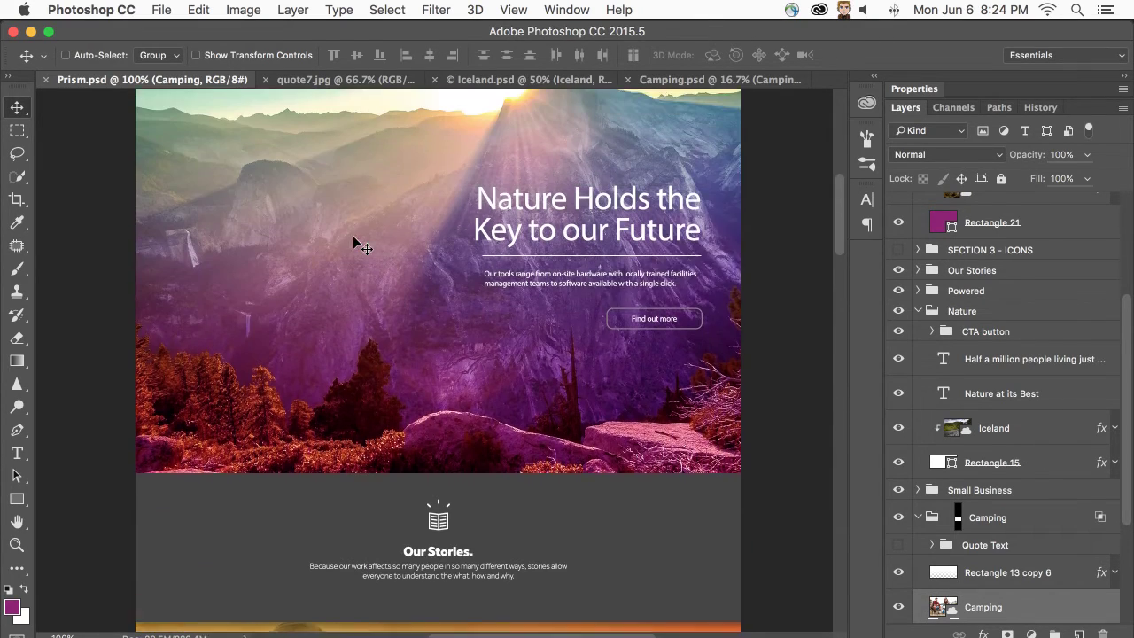
scroll(351, 235, "down", 2)
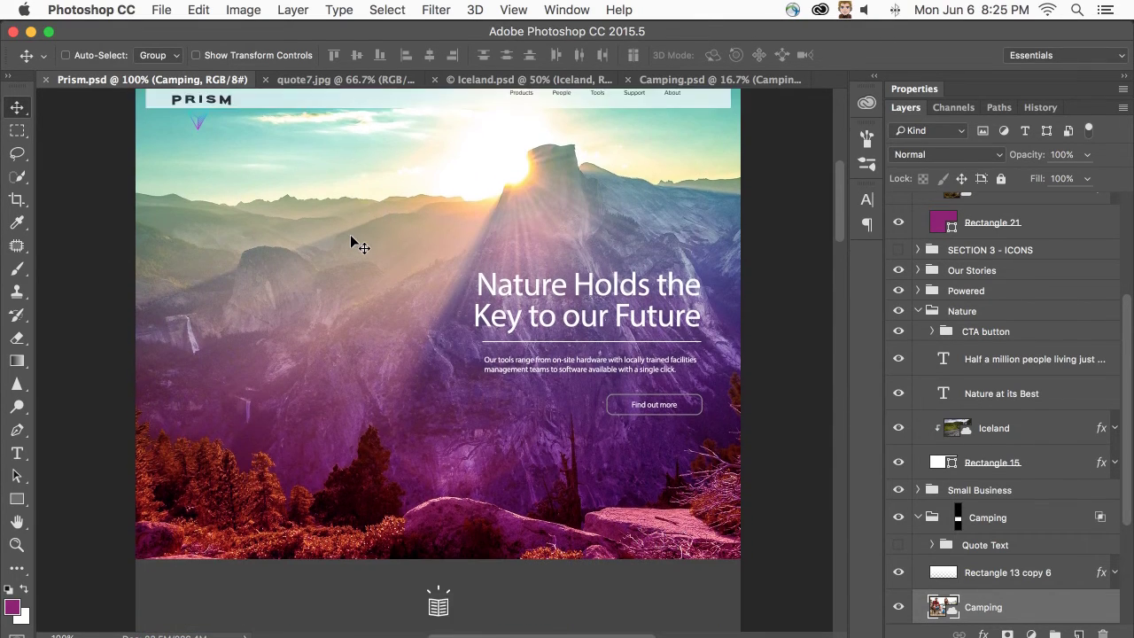
left_click(307, 83)
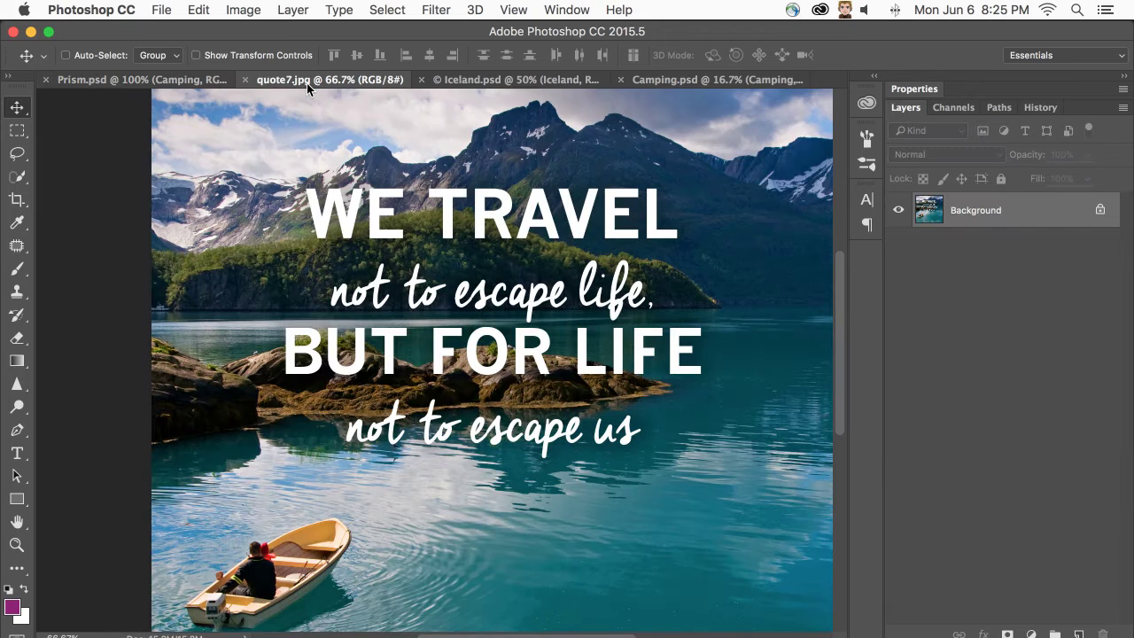
scroll(266, 232, "up", 1)
scroll(266, 232, "right", 1)
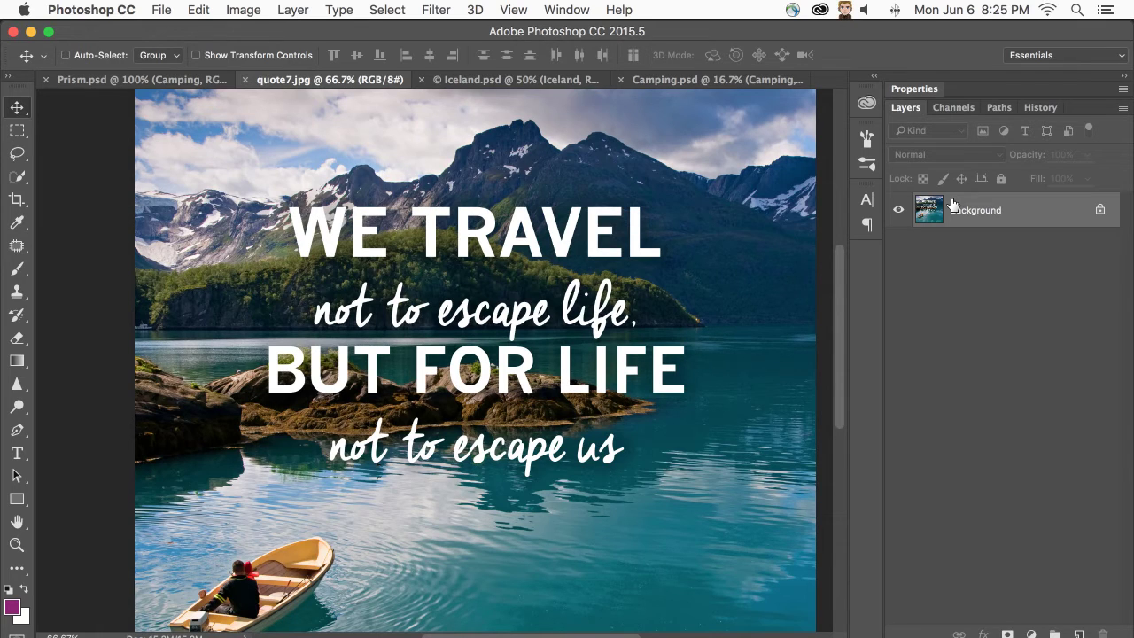
left_click(340, 10)
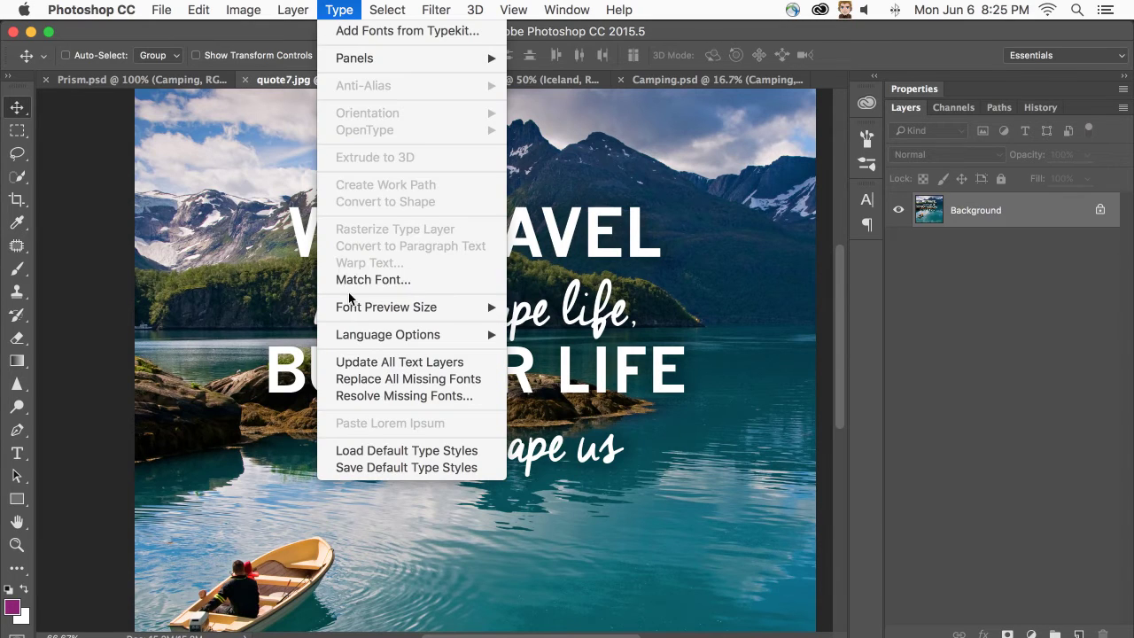
- Run Match Font and fit the detection box around WE TRAVEL, then the script line
left_click(460, 282)
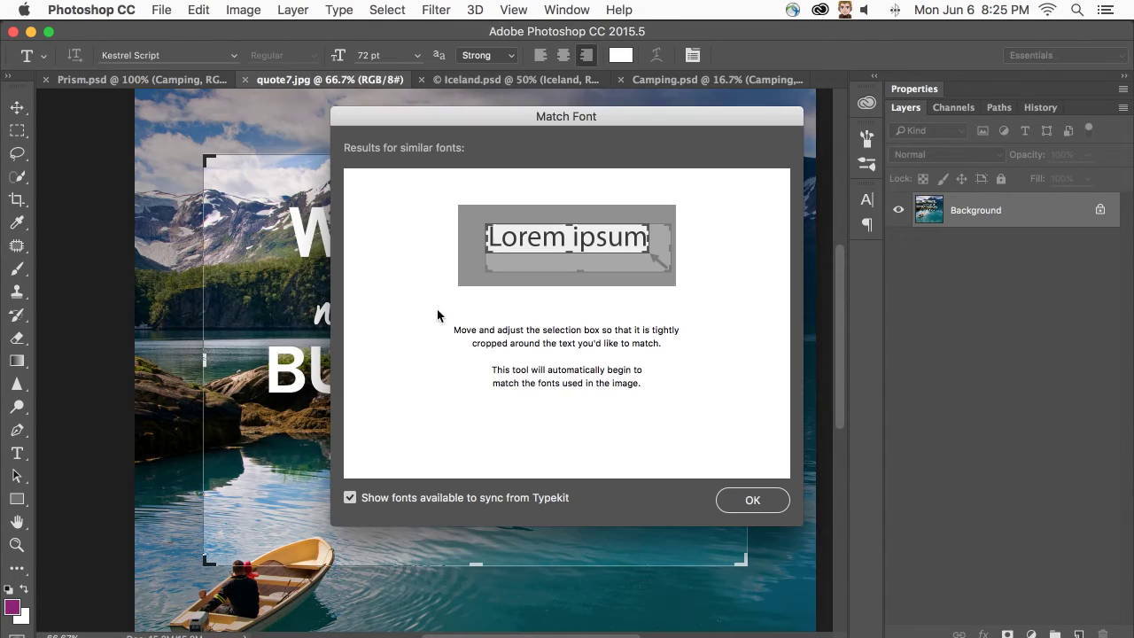
left_click_drag(385, 116, 732, 91)
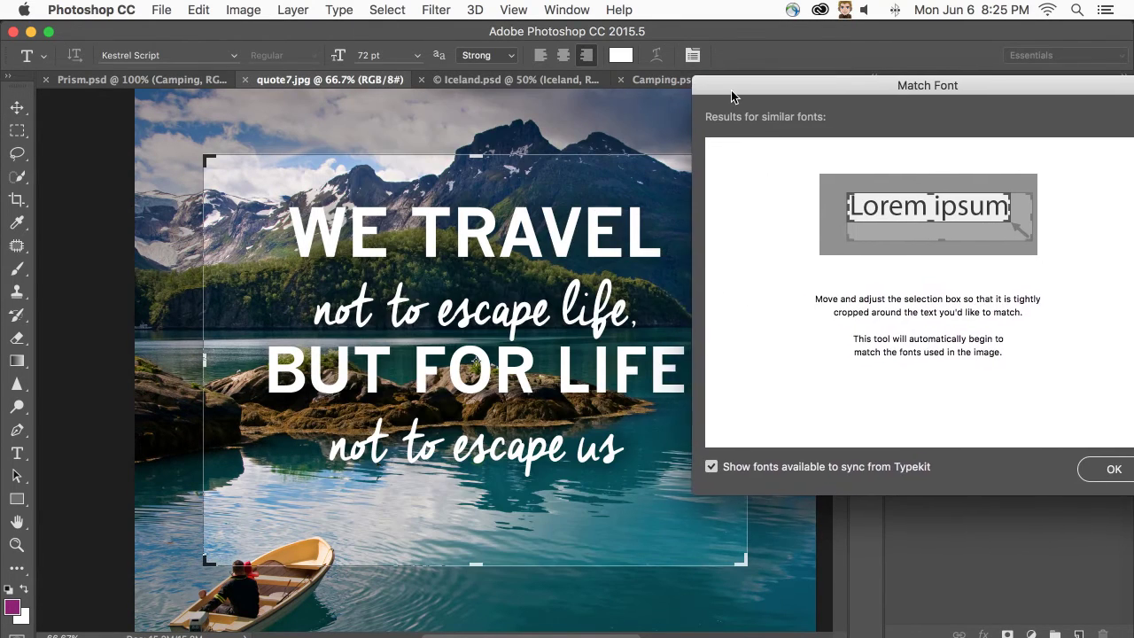
left_click_drag(206, 559, 323, 259)
left_click_drag(414, 204, 337, 255)
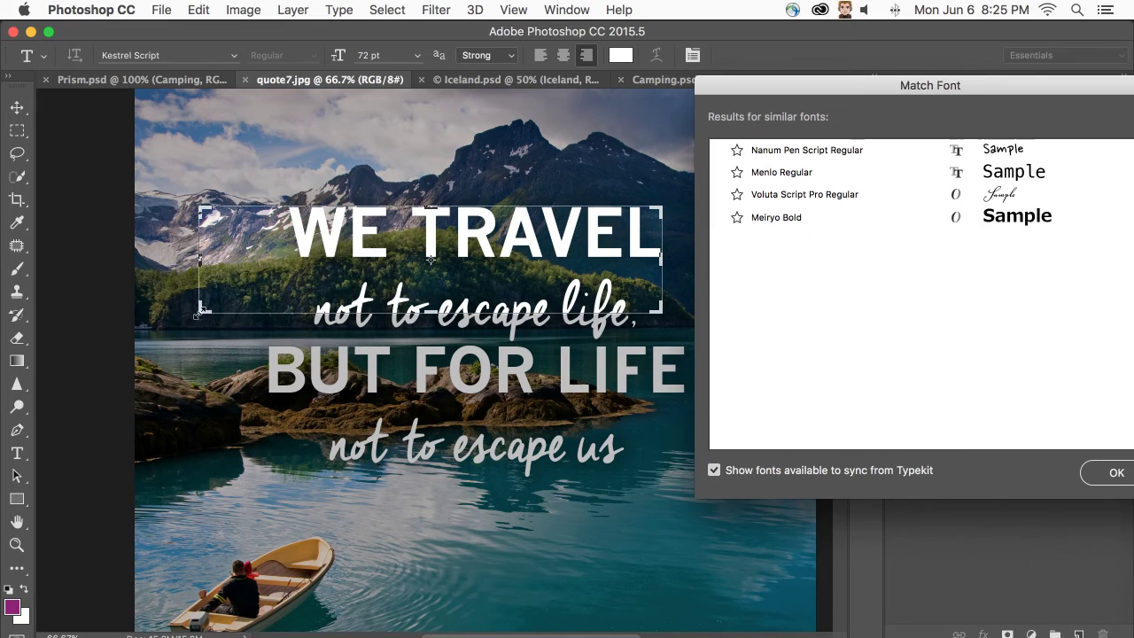
left_click_drag(201, 309, 285, 257)
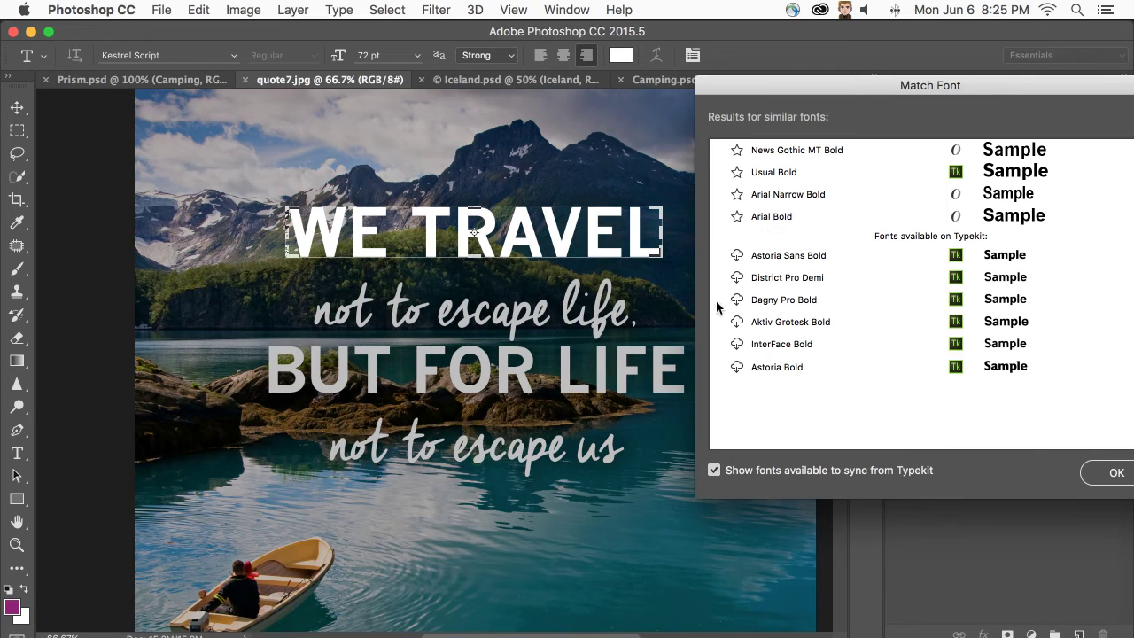
left_click_drag(815, 93, 753, 52)
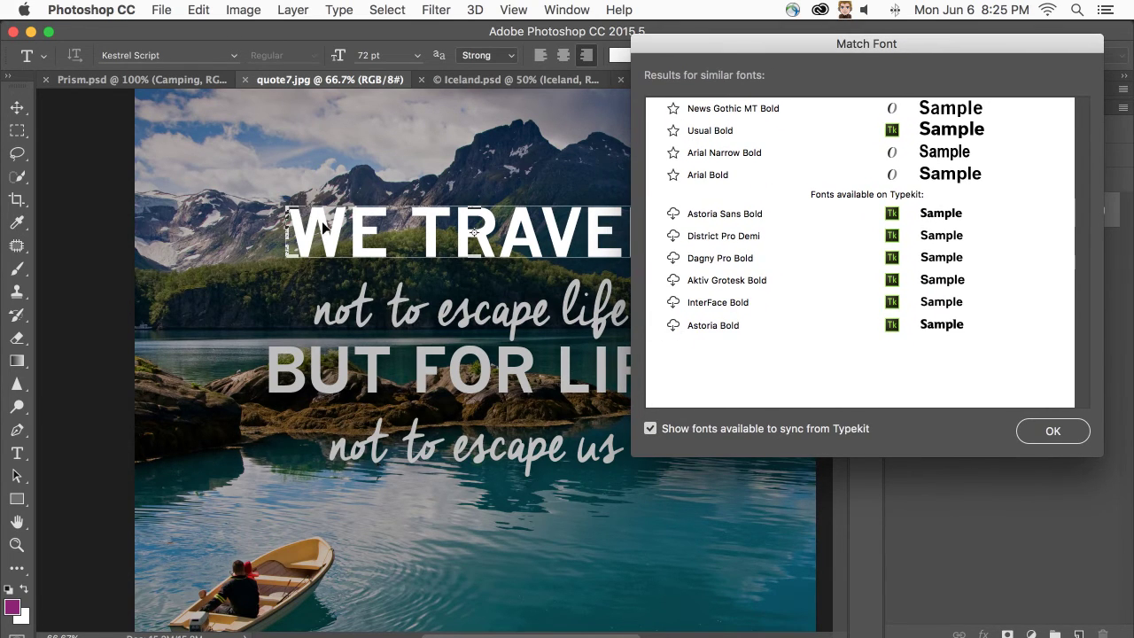
left_click_drag(383, 241, 336, 317)
left_click_drag(254, 288, 309, 283)
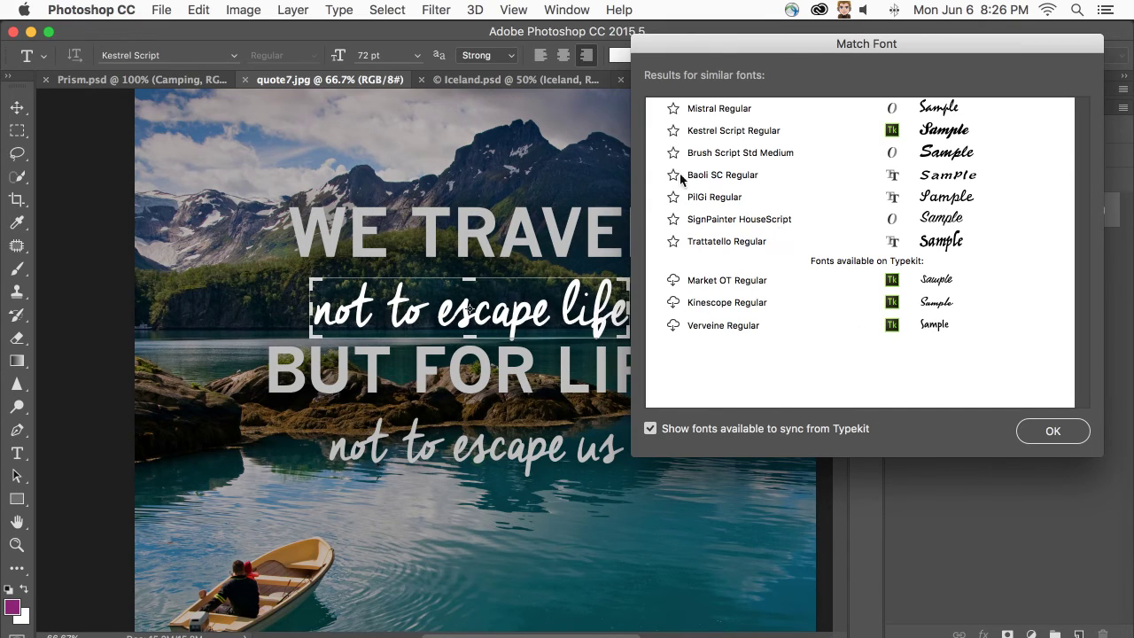
- Sync Kinescope Regular from Typekit, close Match Font, and return to Prism.psd
left_click(673, 303)
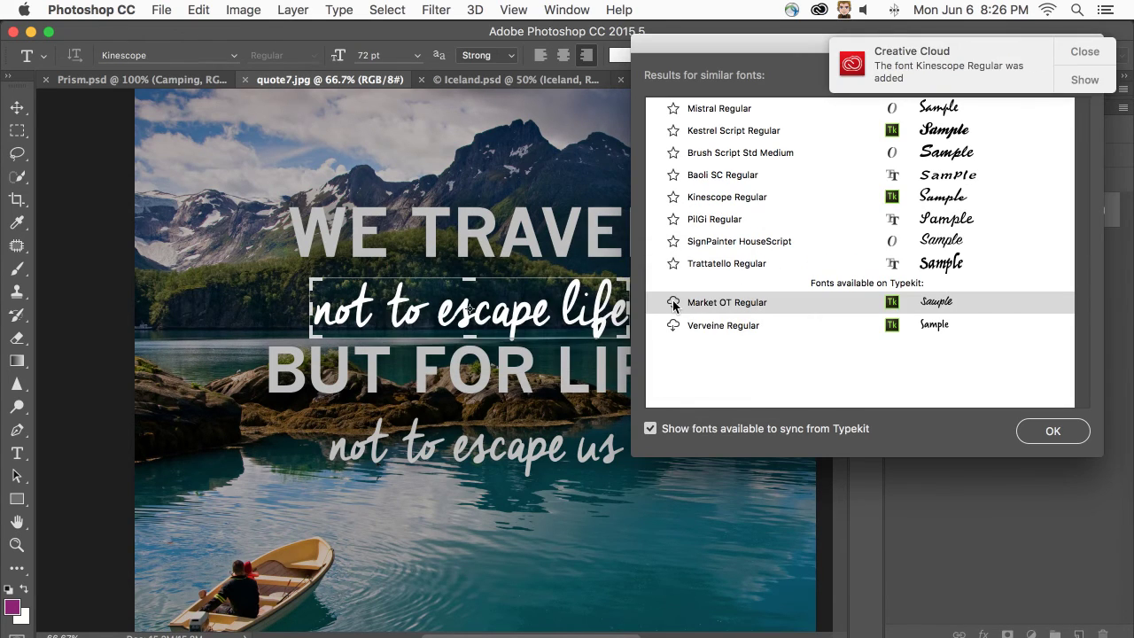
left_click(1082, 50)
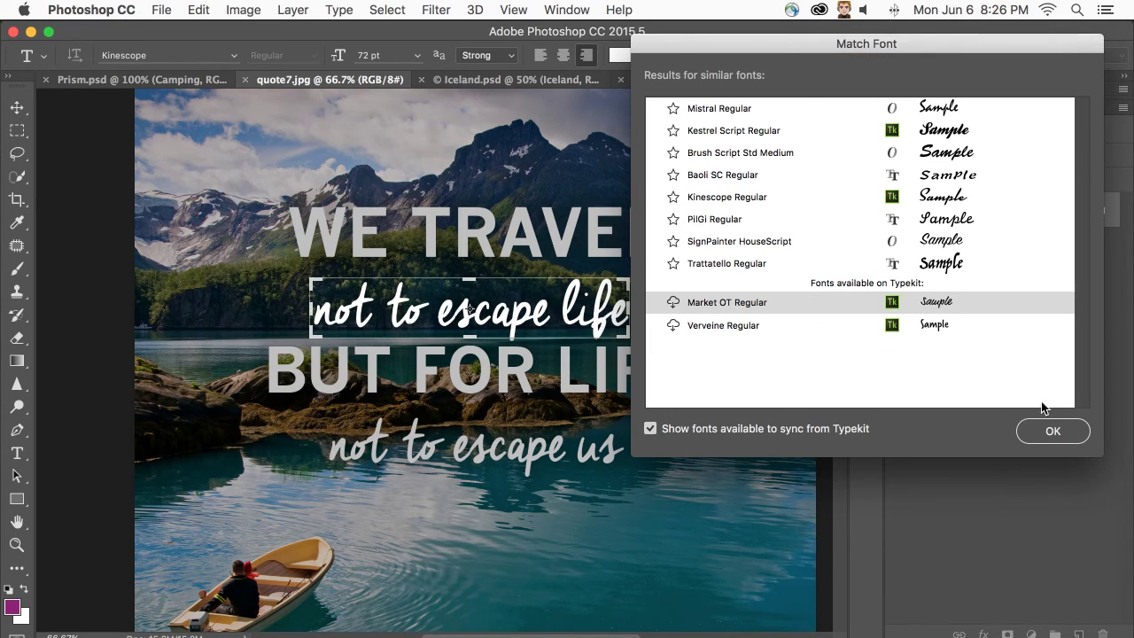
left_click(1052, 431)
left_click(93, 81)
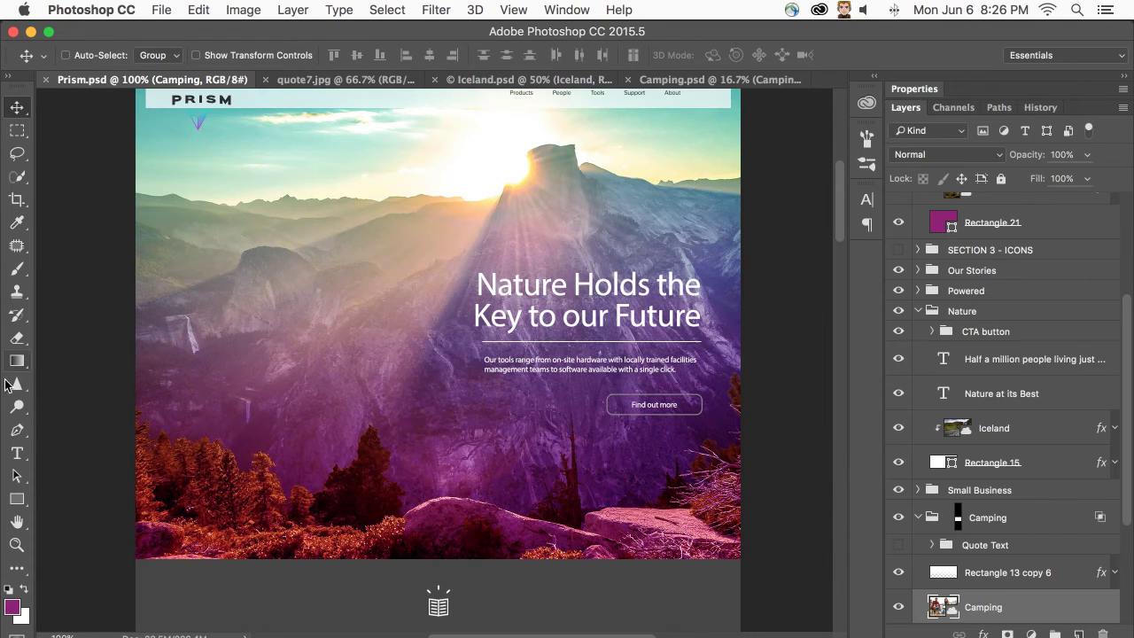
- Set the 'Nature Holds the Key to our Future' headline in Kinescope Regular
left_click(18, 453)
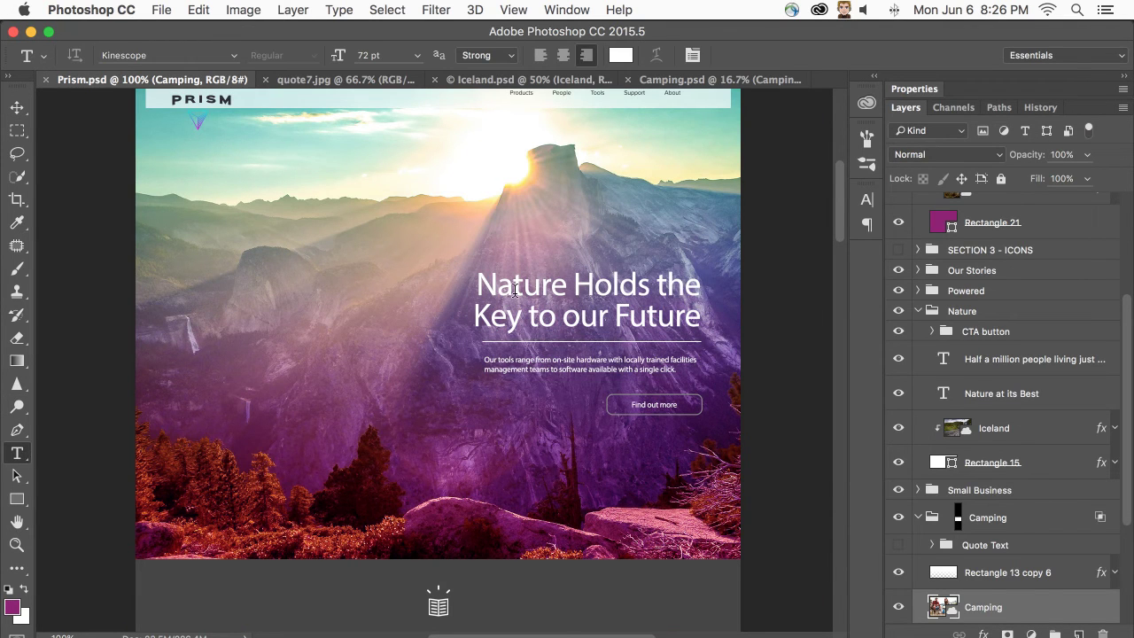
left_click(515, 289)
key("super+a")
left_click(157, 55)
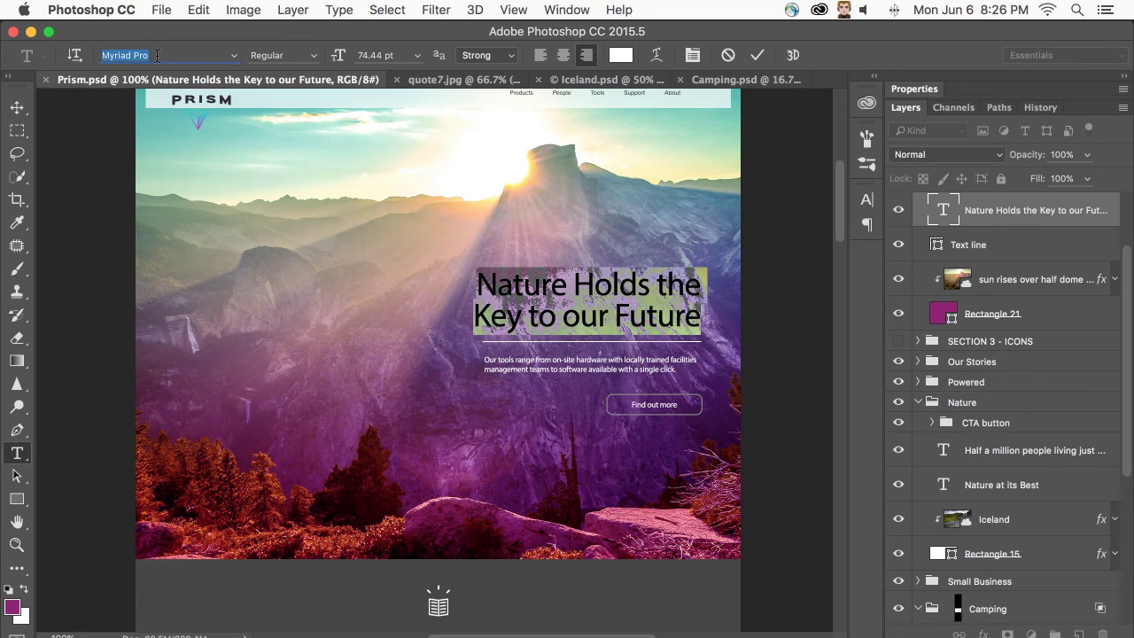
type("kine")
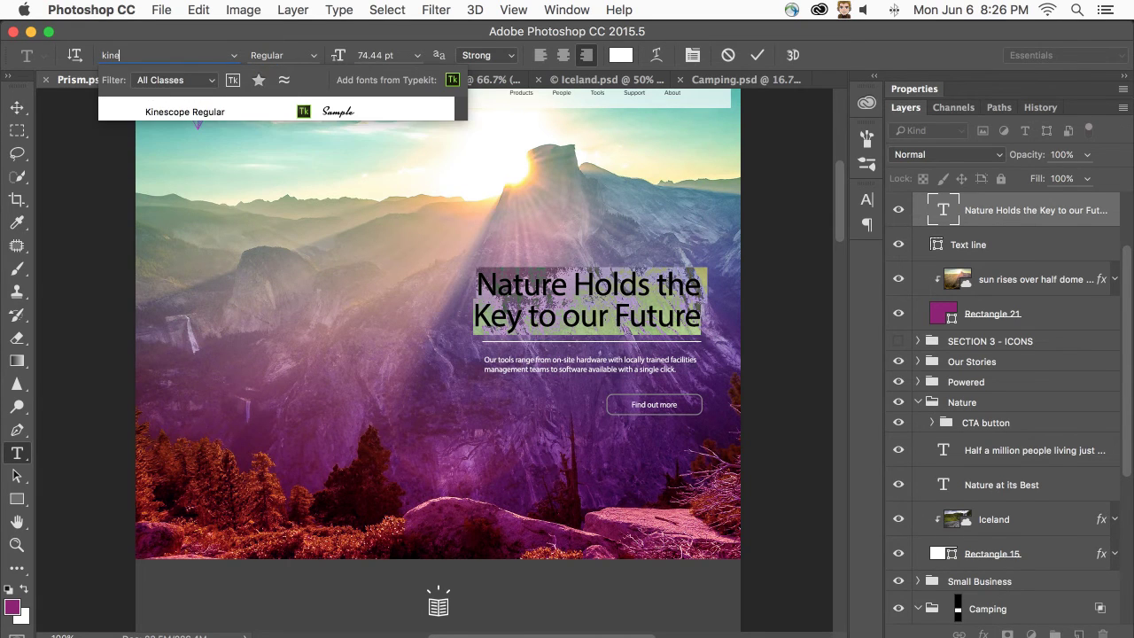
key("Down")
key("Return")
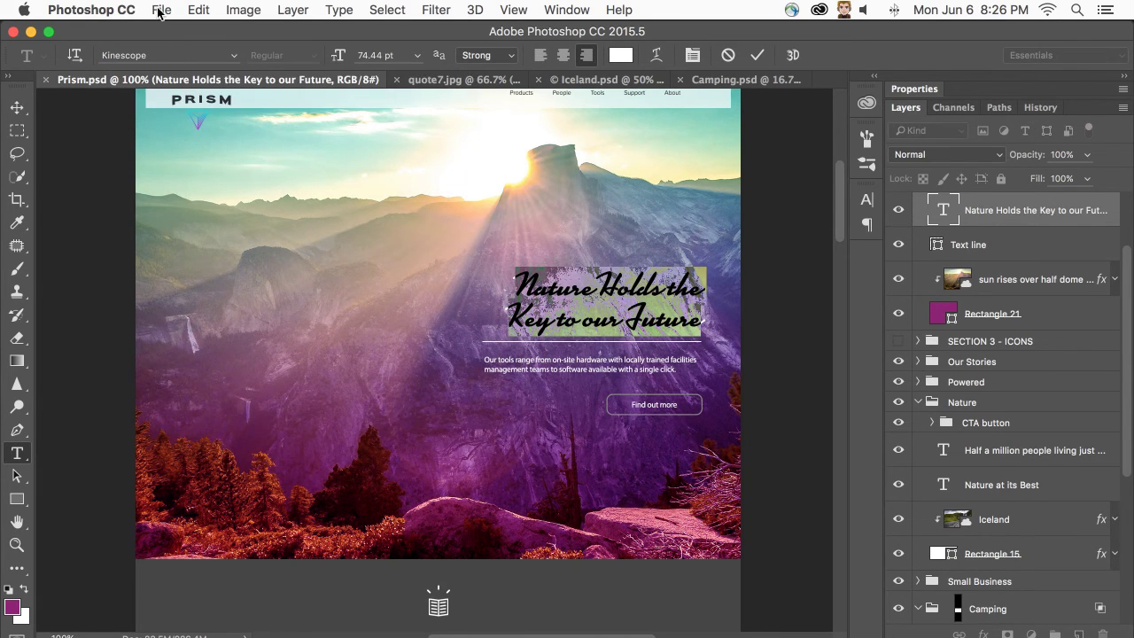
- List the fonts similar to Kinescope from the font menu
left_click(181, 55)
left_click(236, 55)
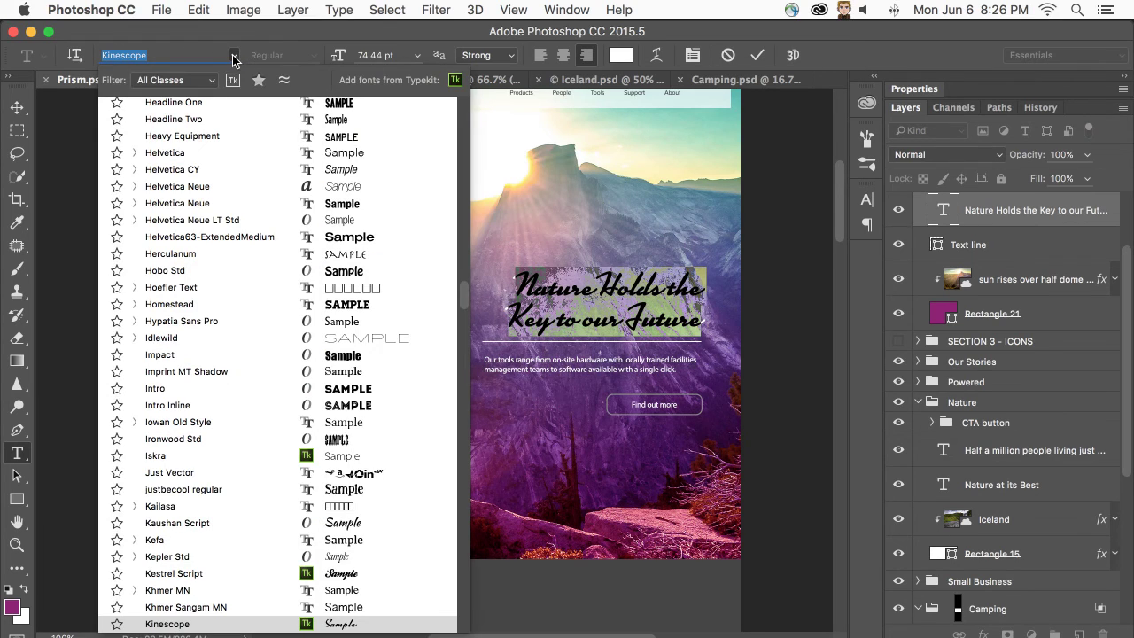
left_click(202, 55)
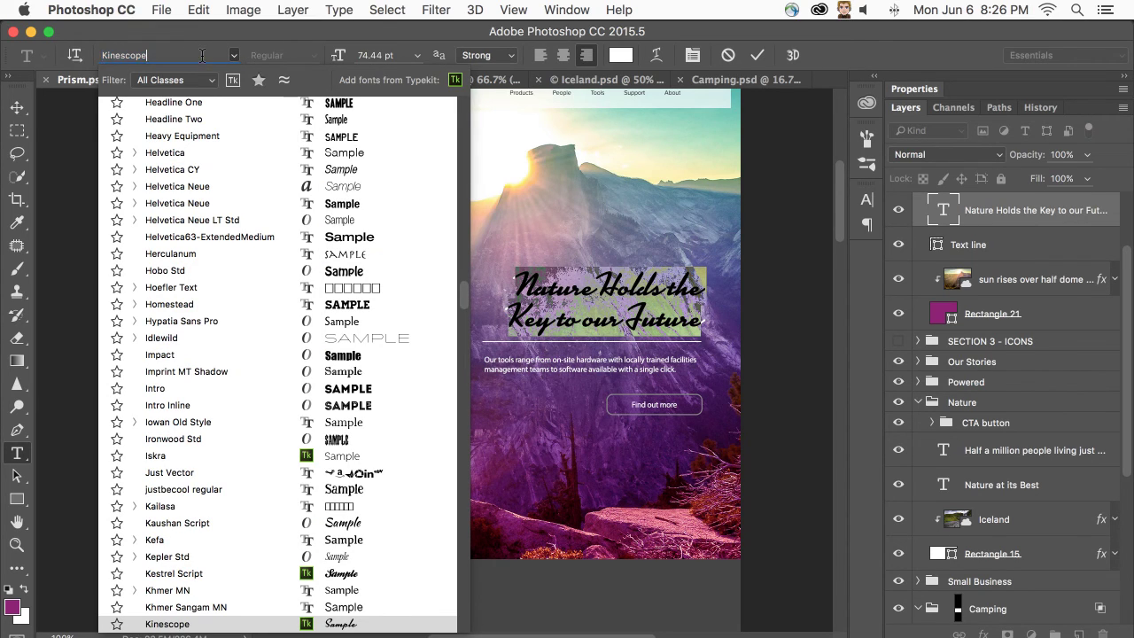
left_click(283, 82)
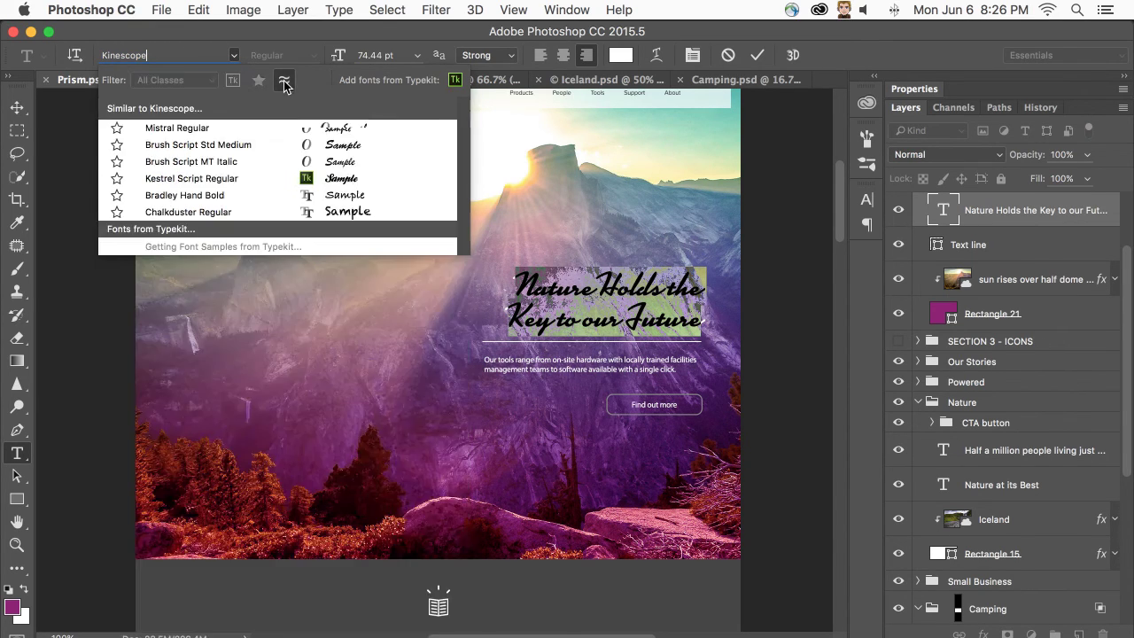